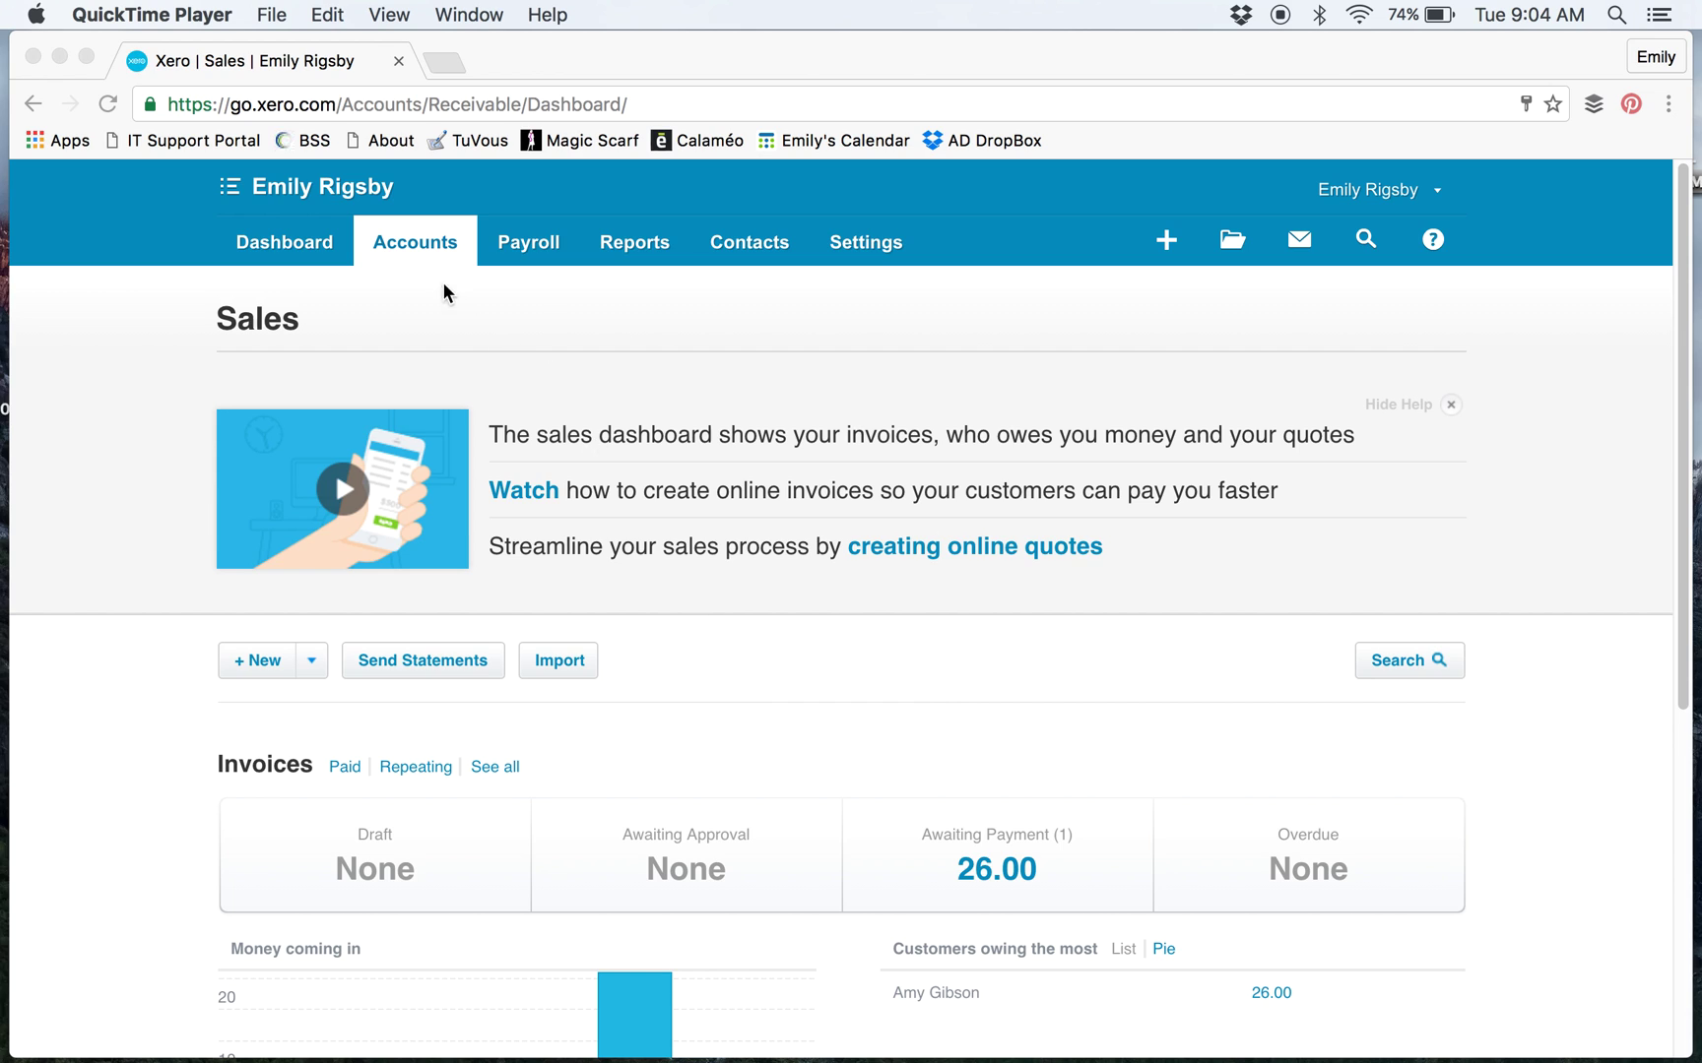
Step: Open the Xero Inventory item list and scroll down to the CR credit items, including Hostess Credit
click(417, 251)
mouse_move(417, 252)
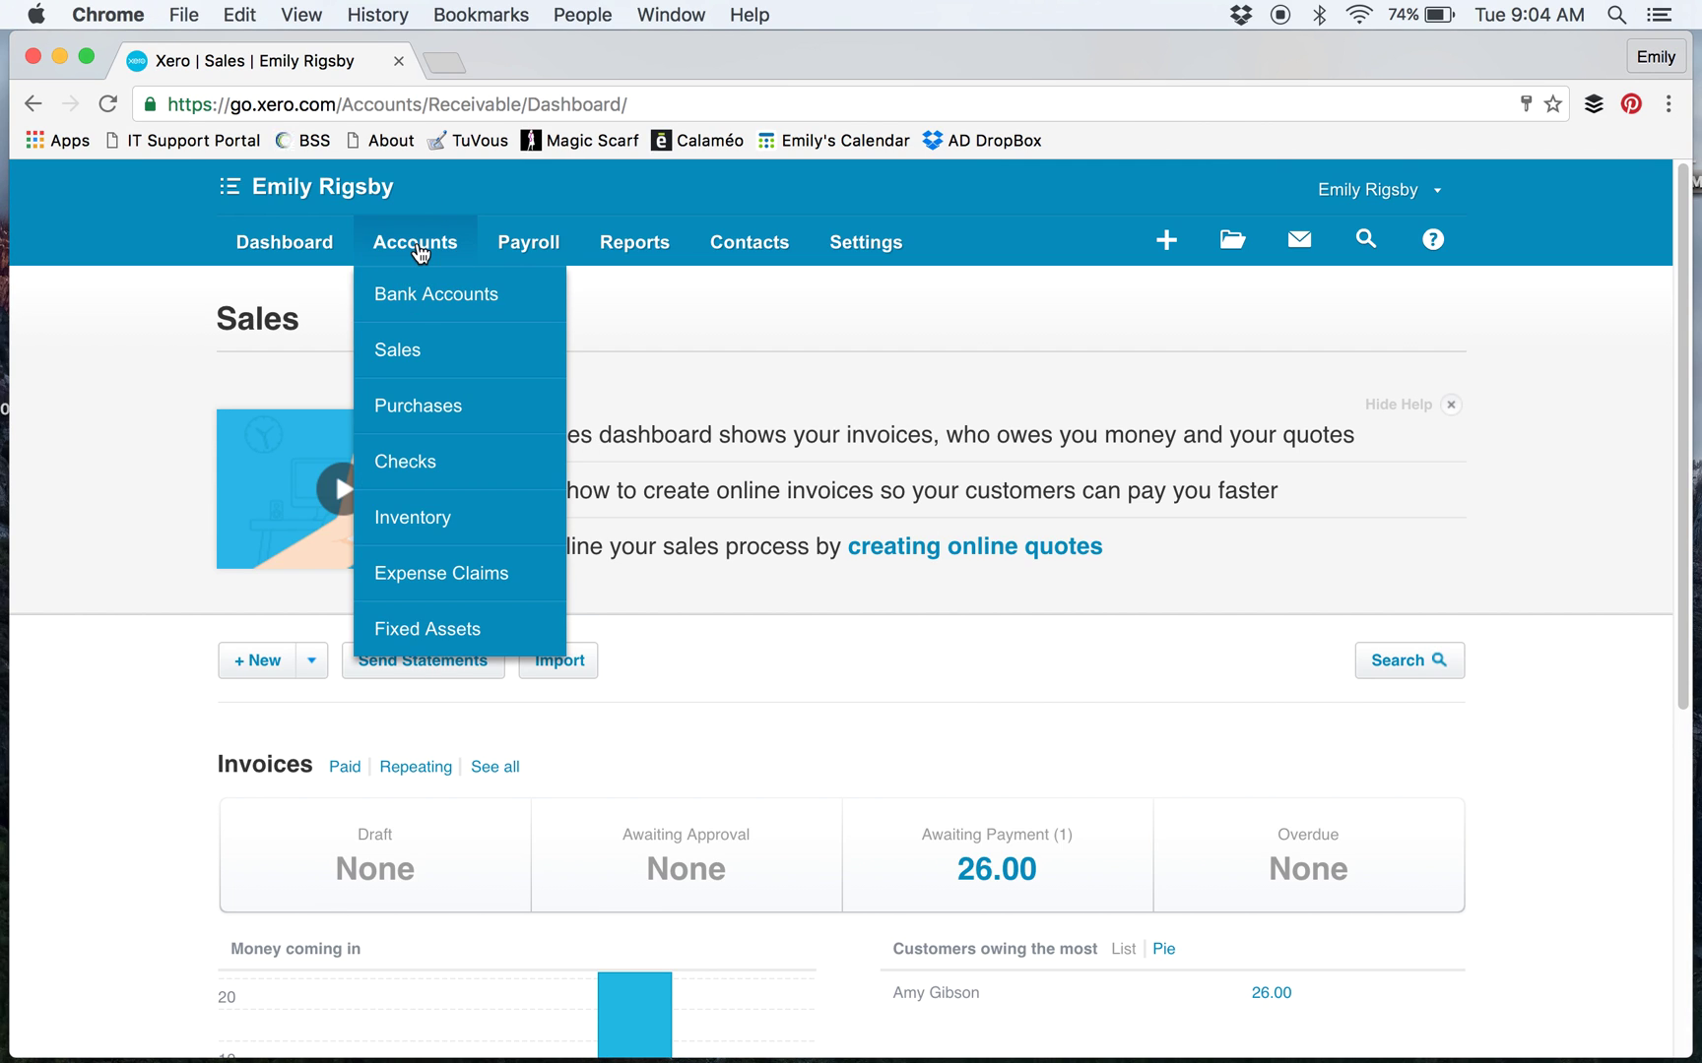
click(402, 522)
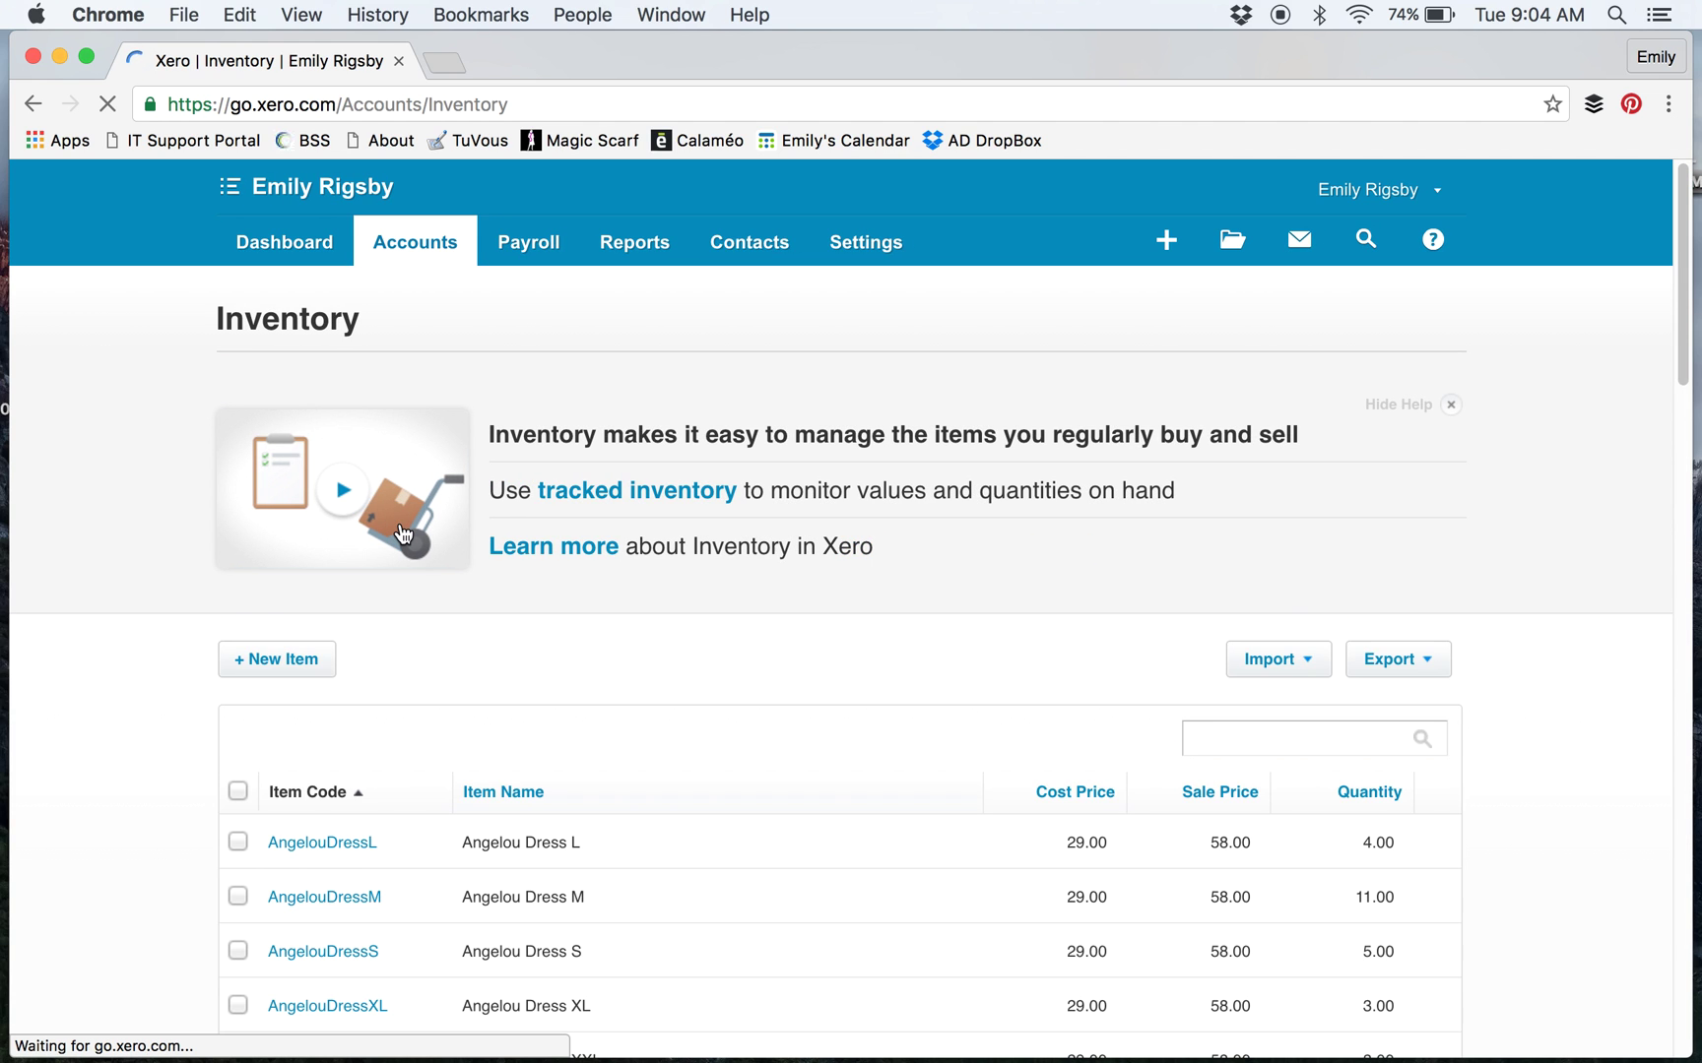
scroll(650, 798, down, 15)
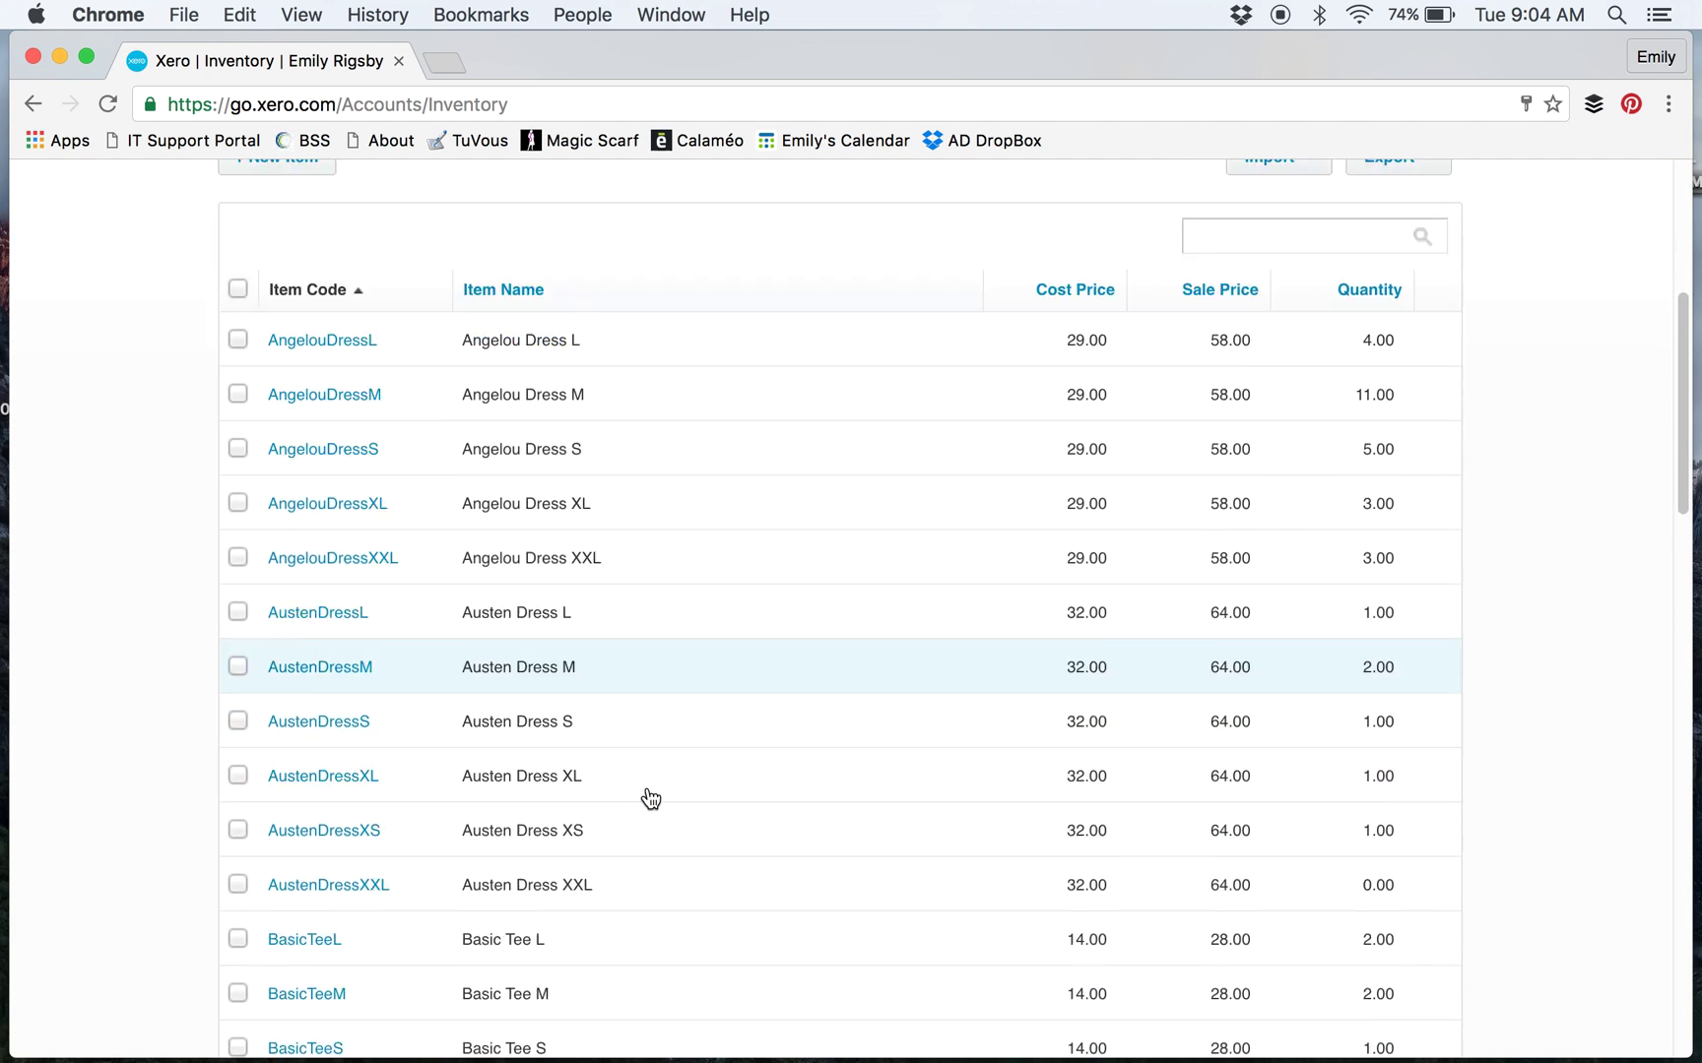
scroll(650, 797, down, 3)
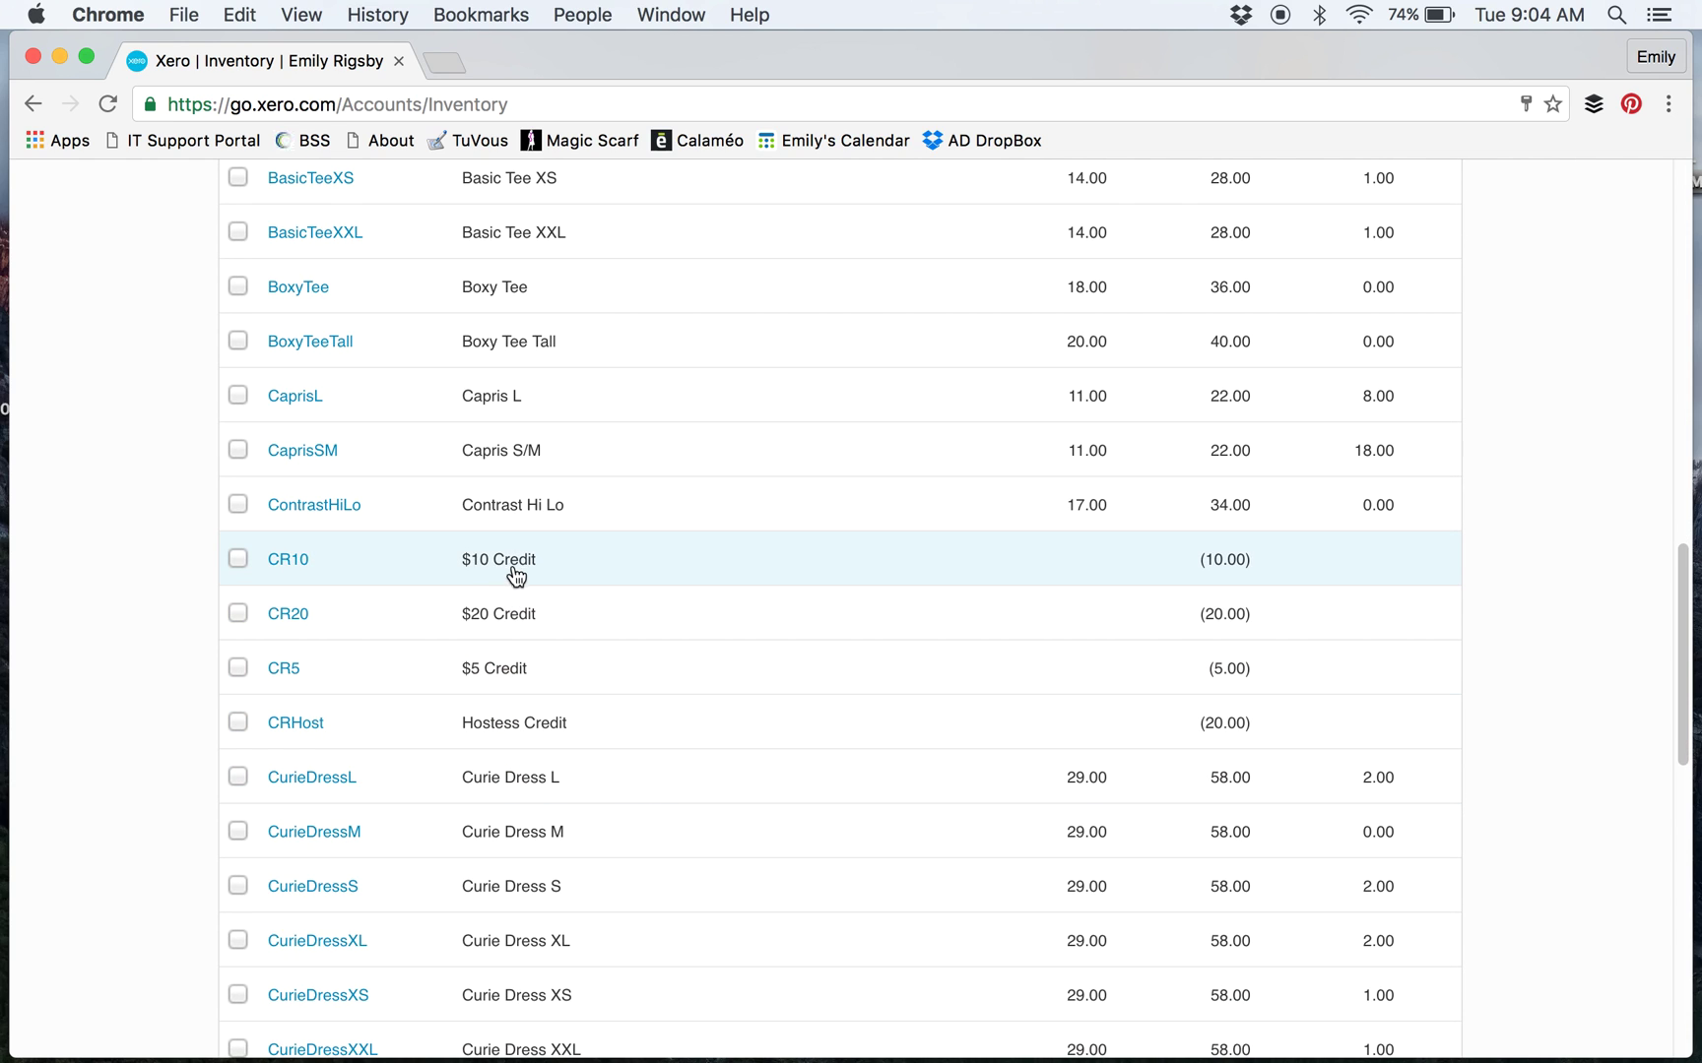
Step: Edit the CRHost item, check its -20.00 unit price and Hostess Credit description, and save it
click(546, 734)
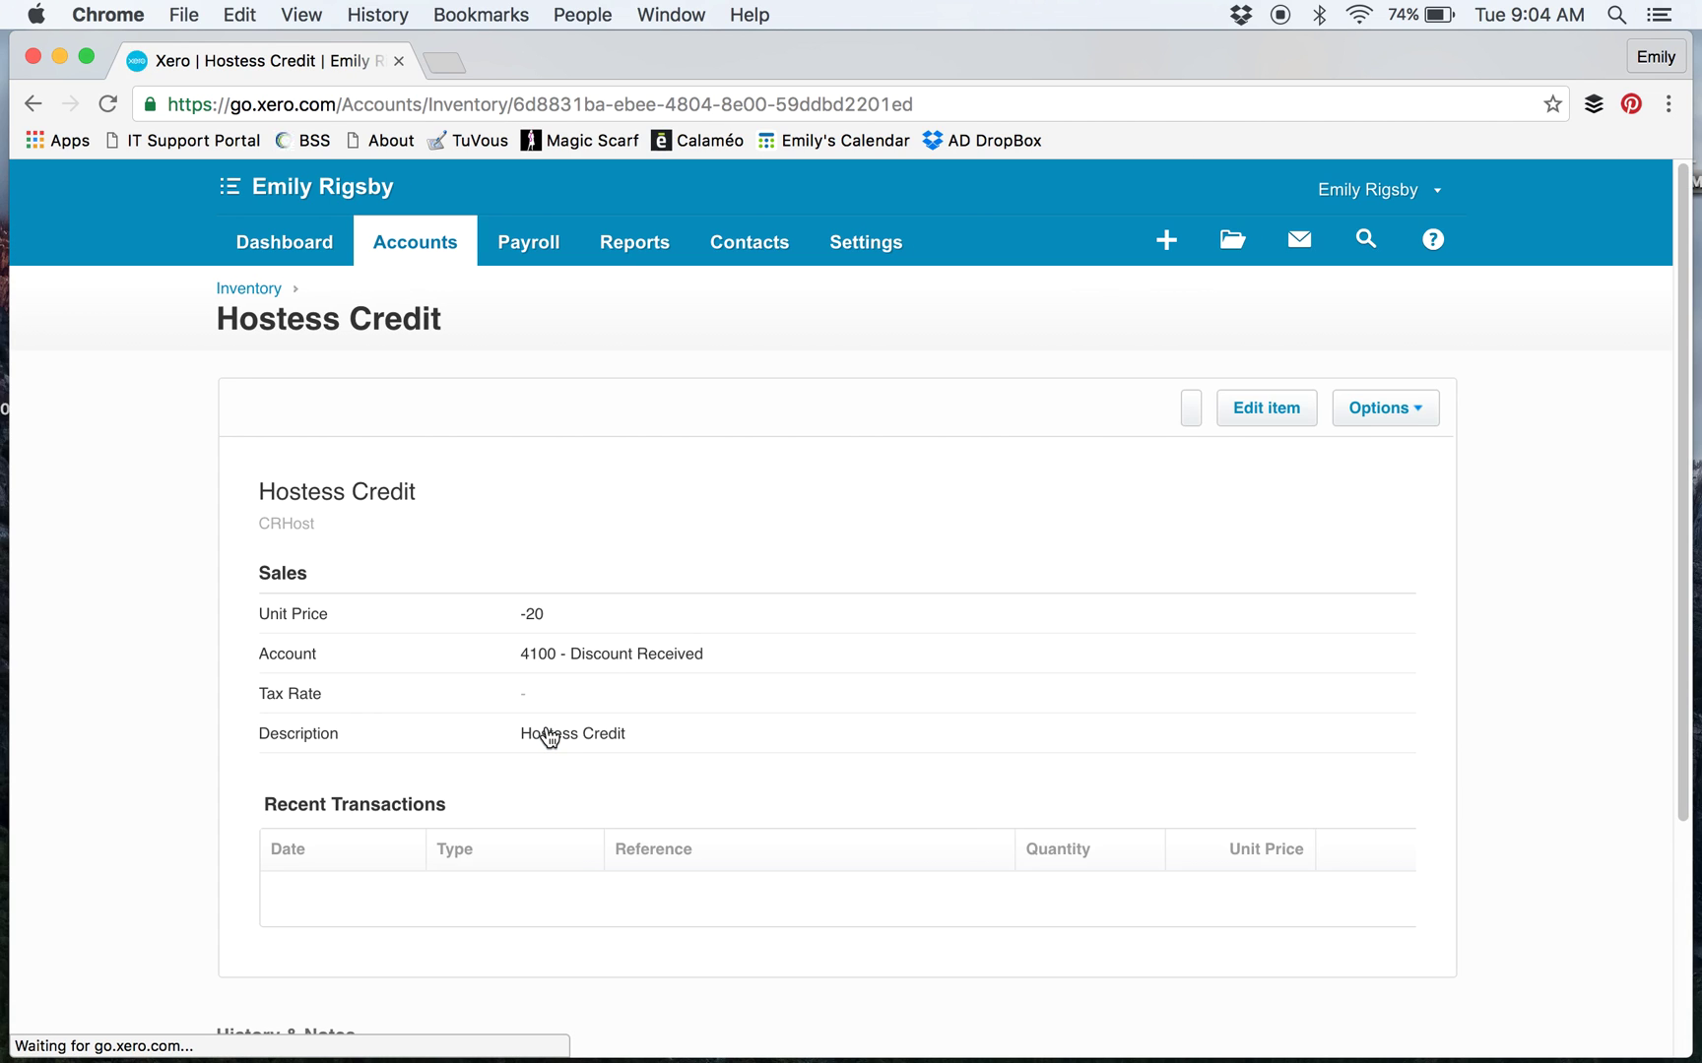
scroll(751, 697, down, 3)
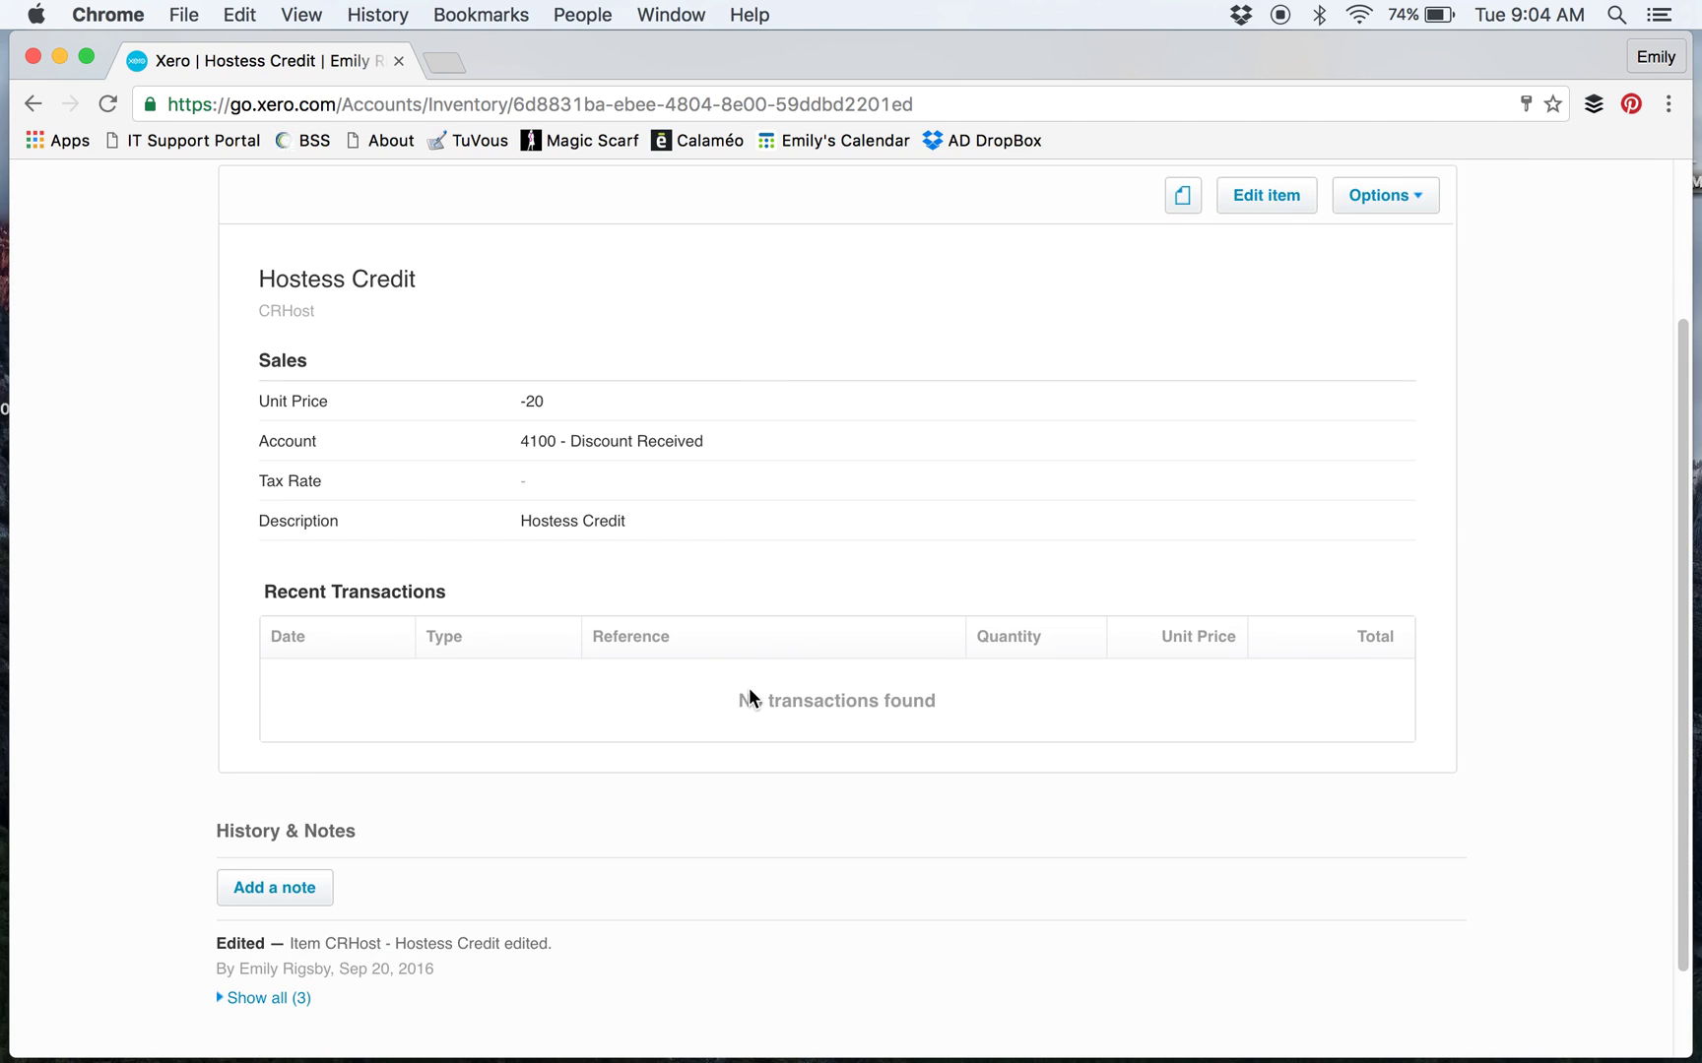
click(1269, 197)
scroll(992, 498, down, 2)
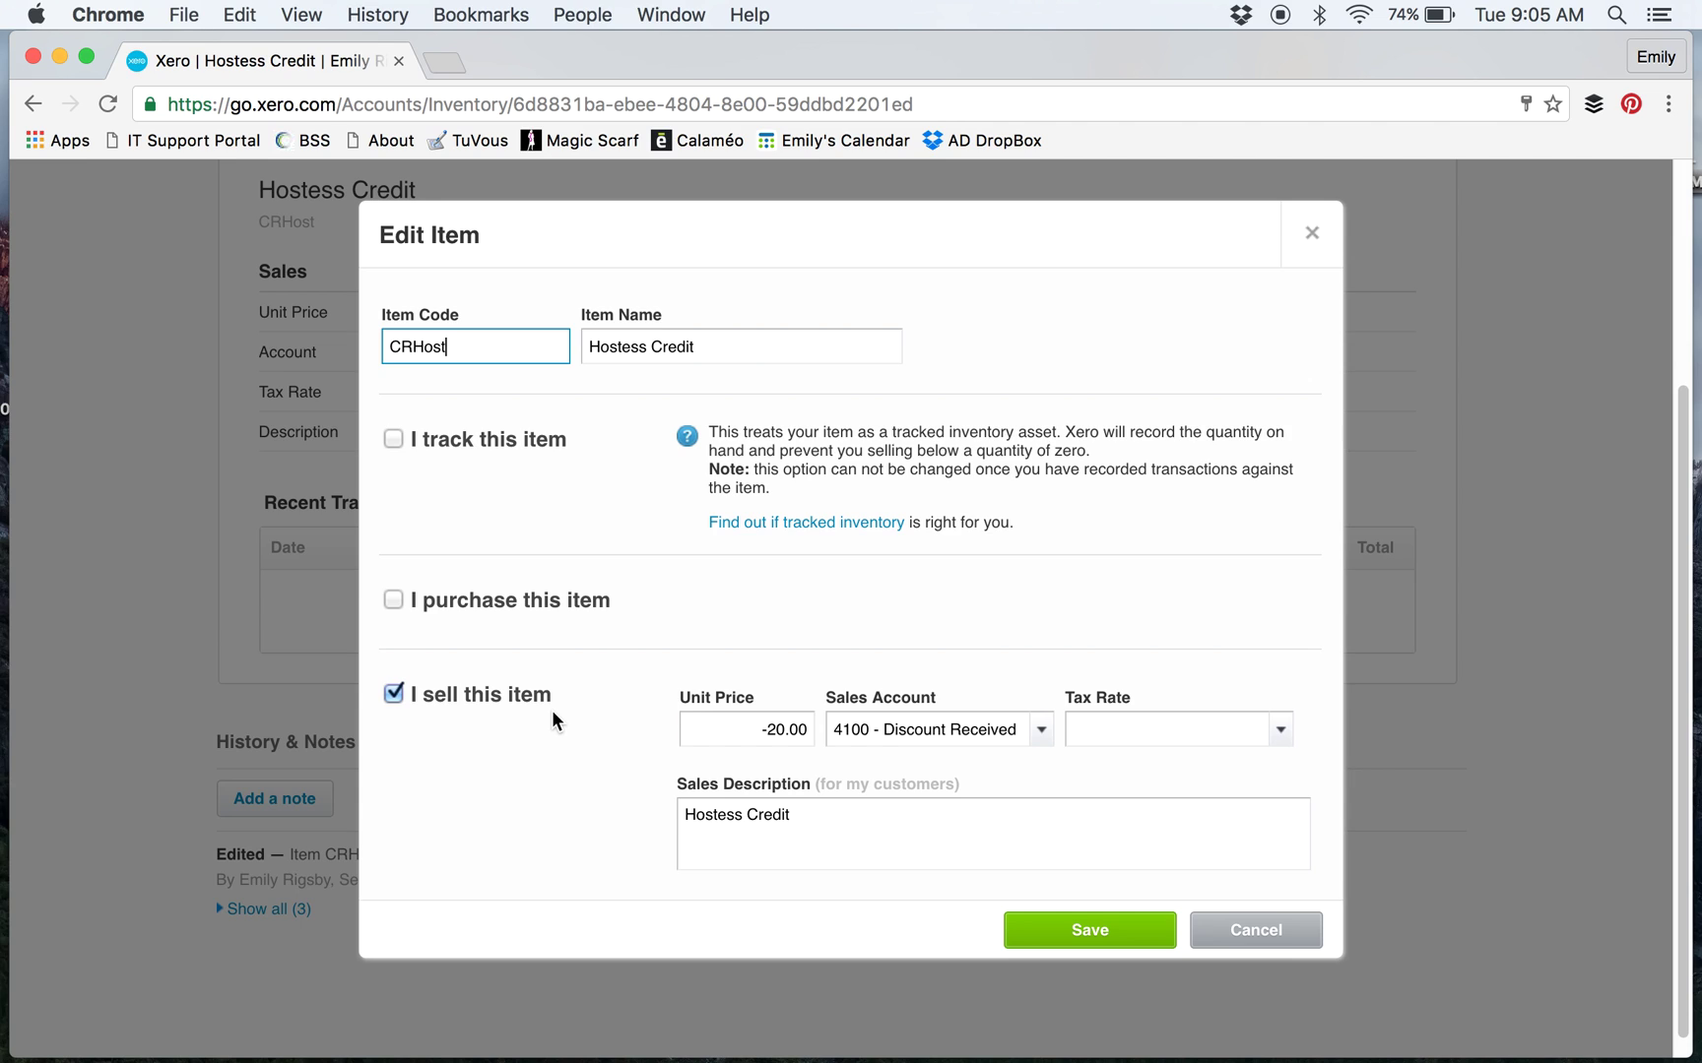
click(750, 740)
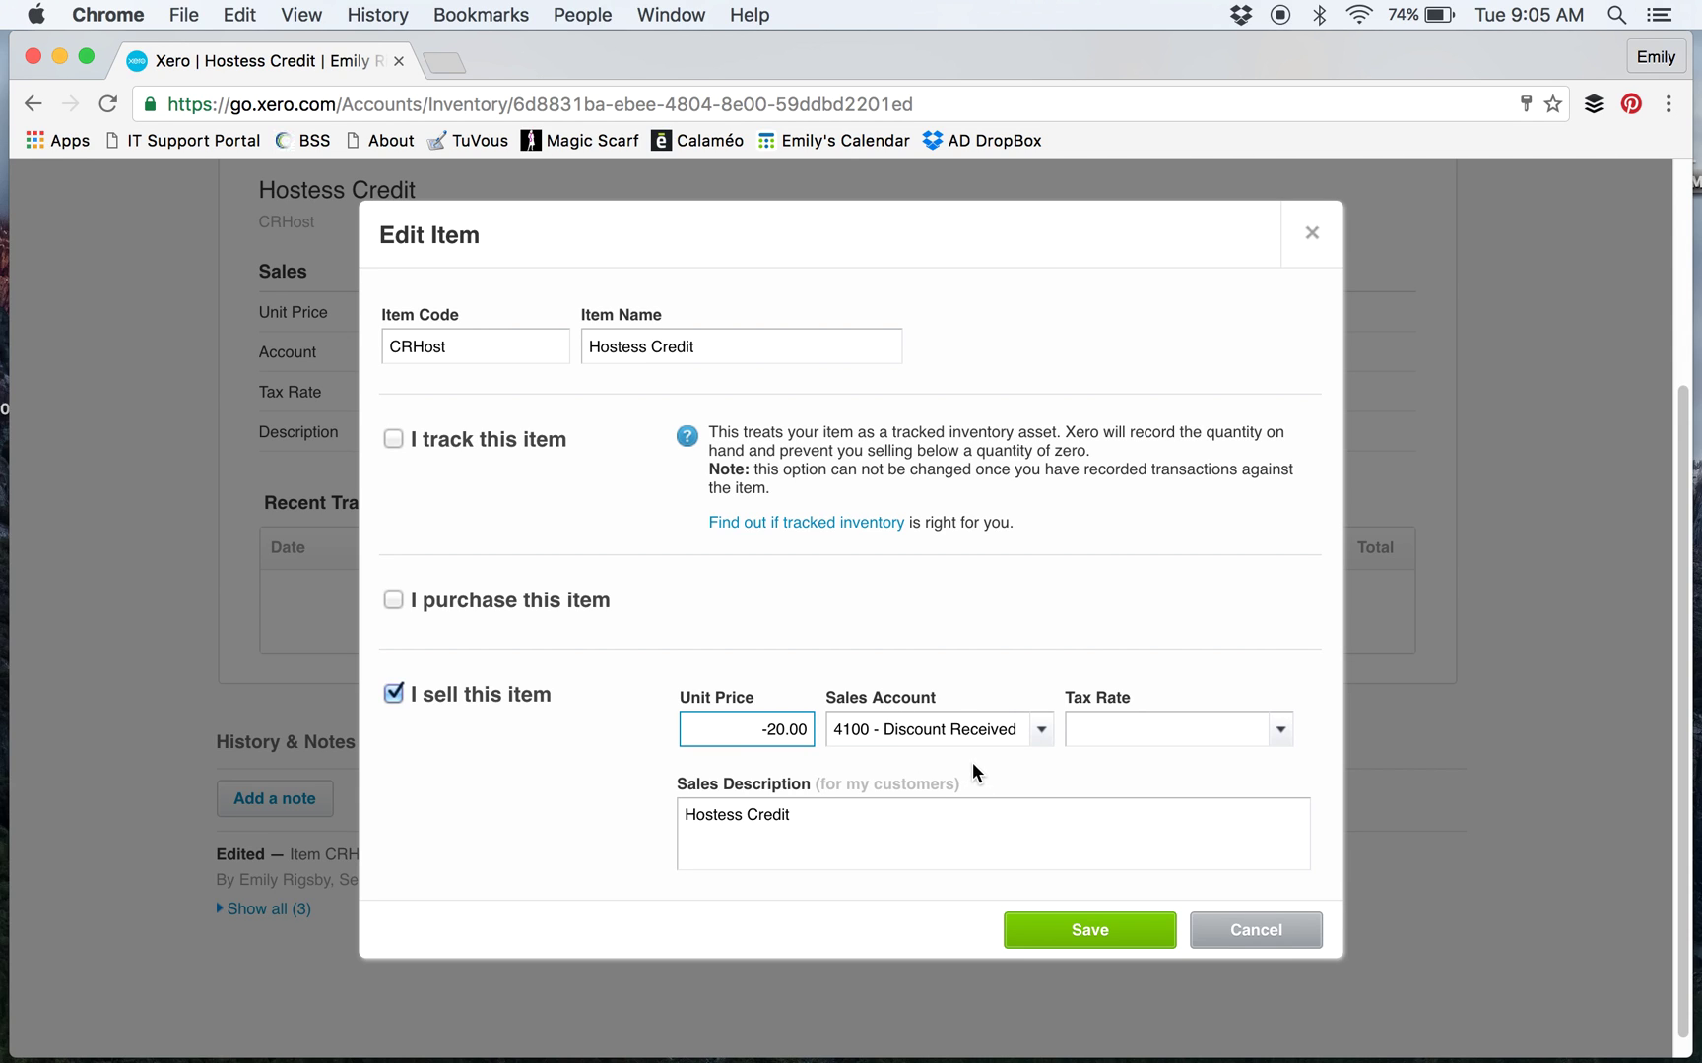
triple_click(806, 826)
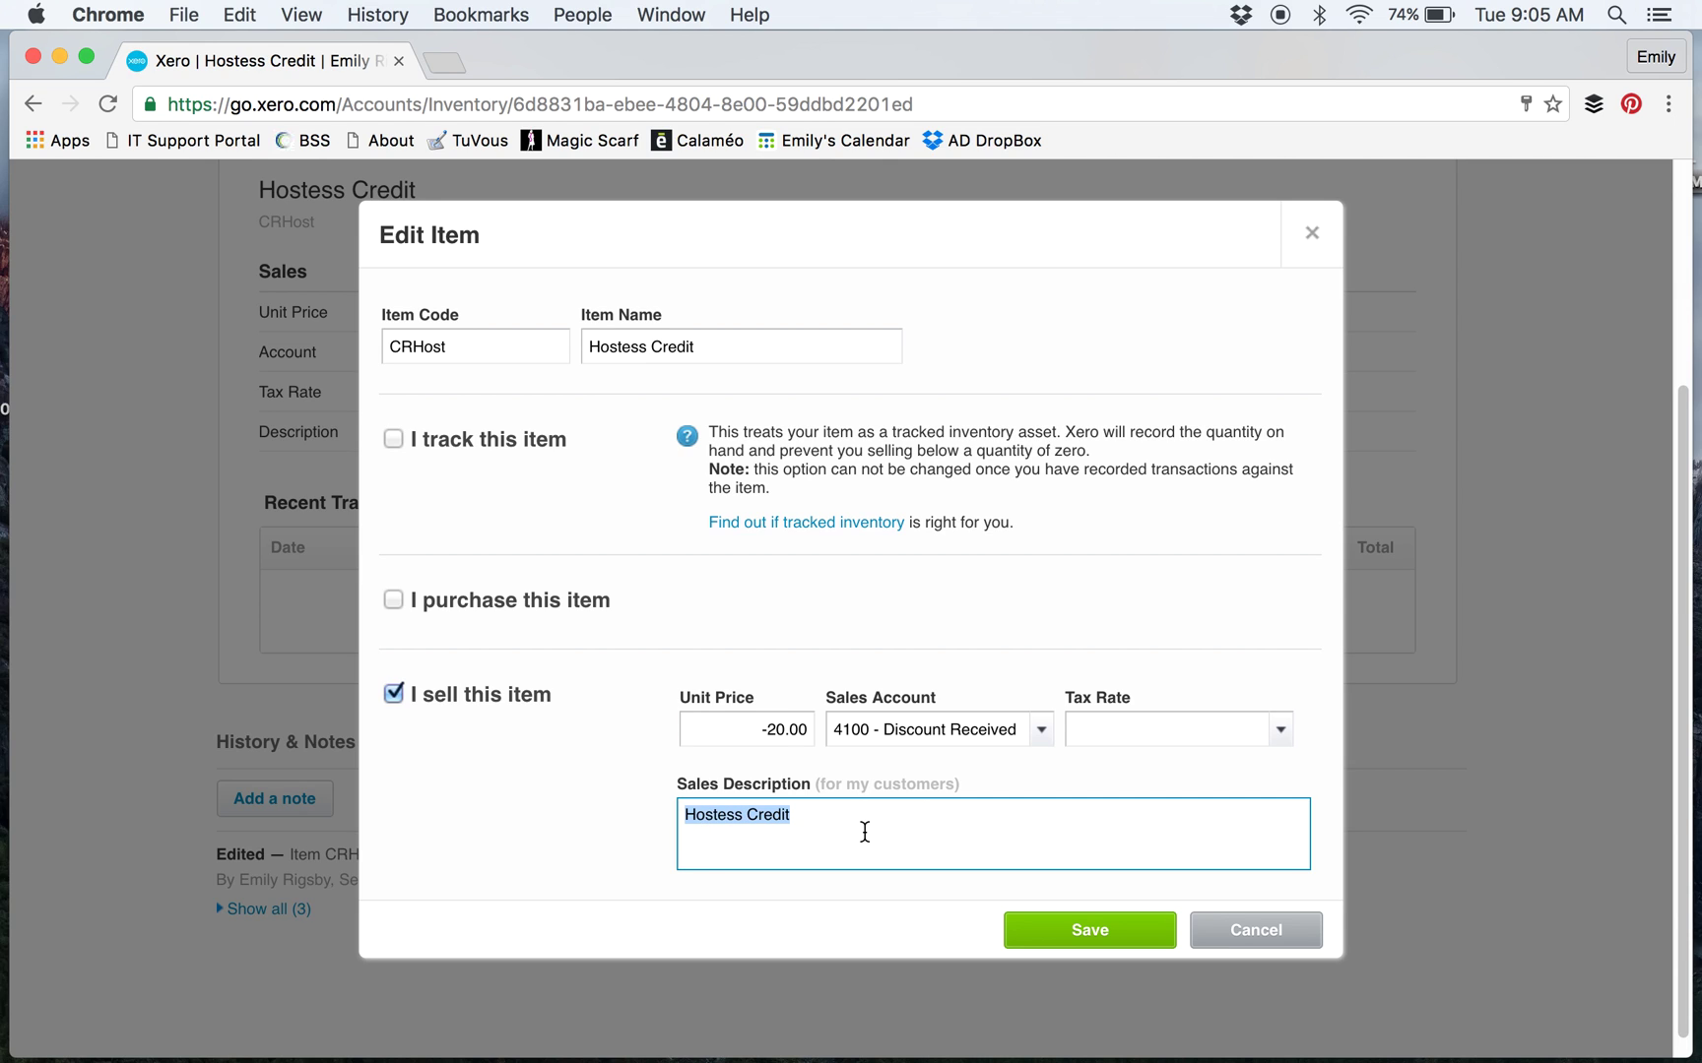
click(1049, 930)
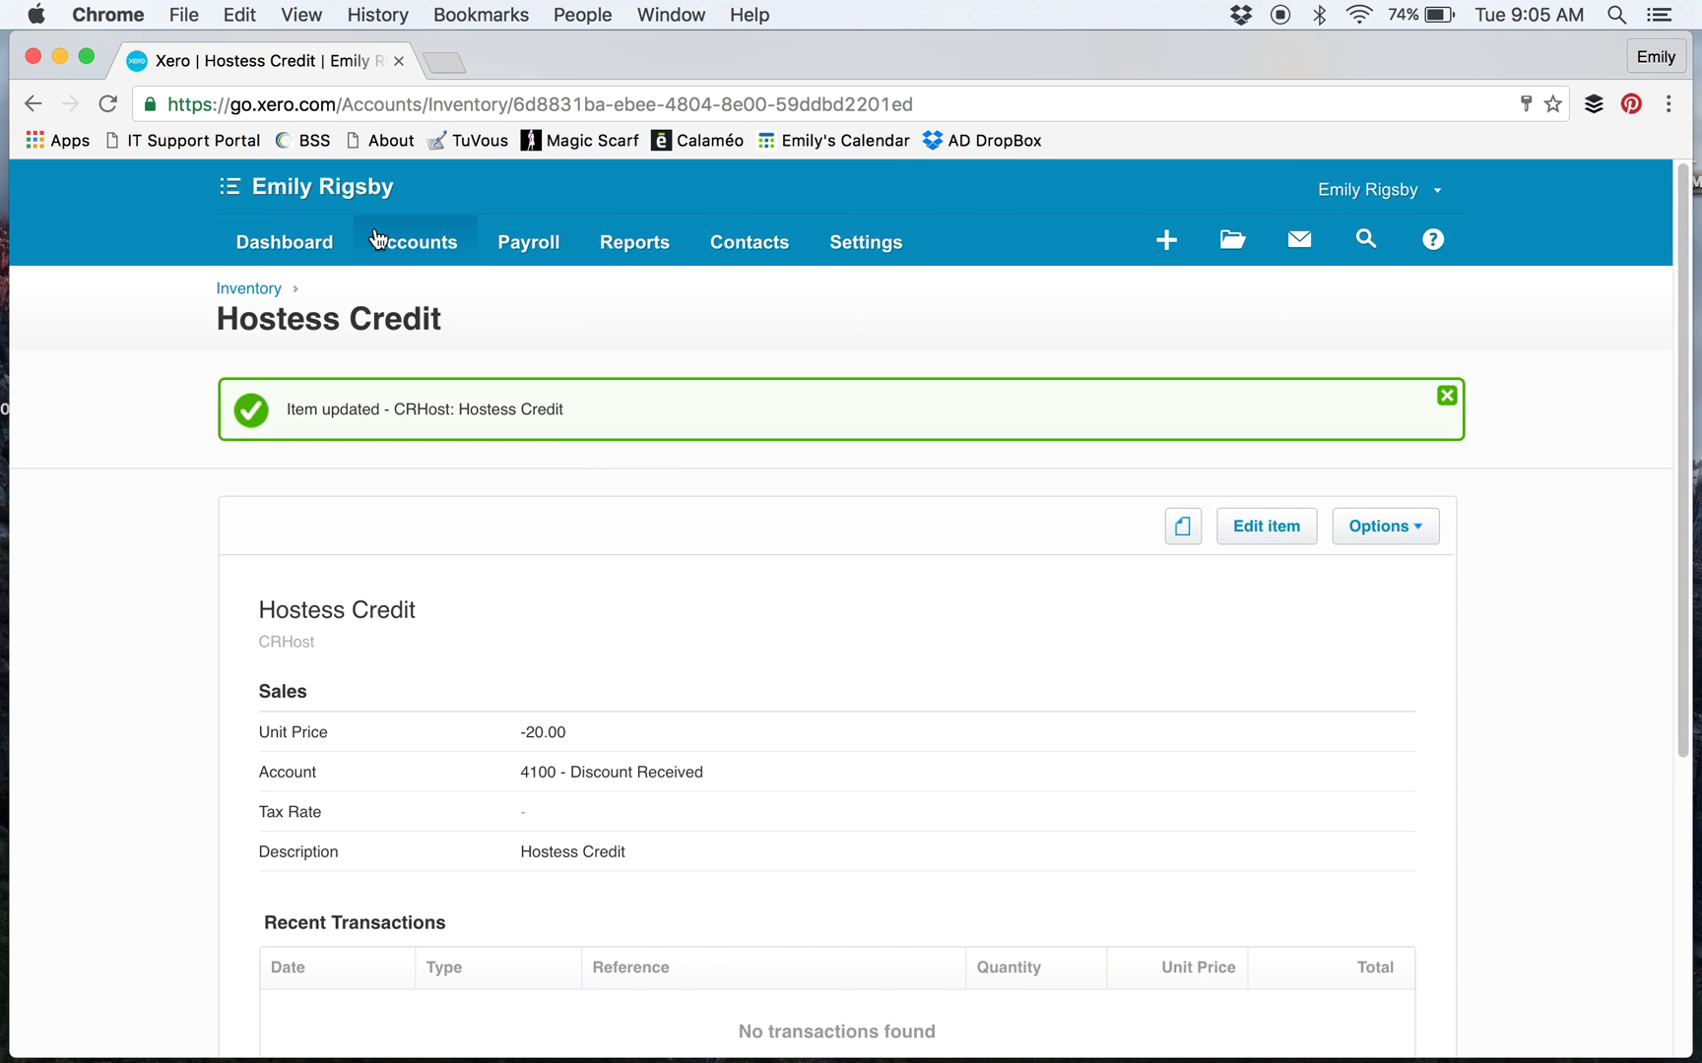
Step: Create new sales invoice INV-0070 from the Sales dashboard with the customer contact as recipient
click(377, 239)
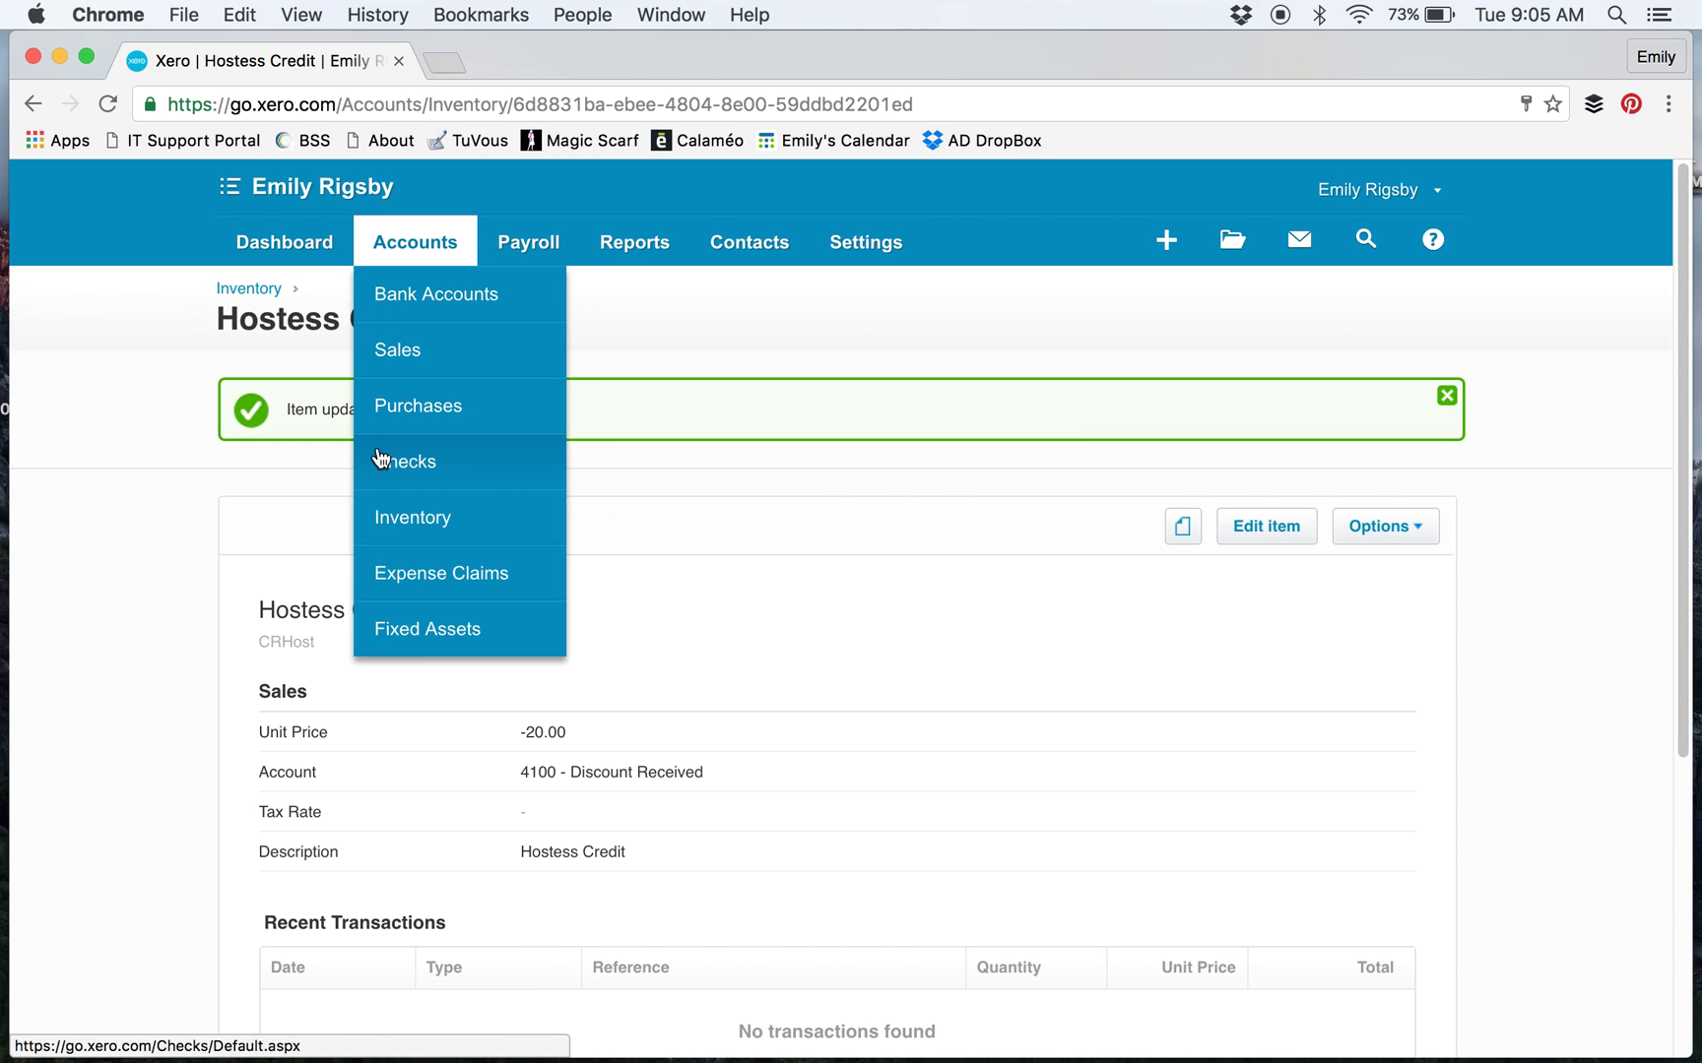
click(410, 352)
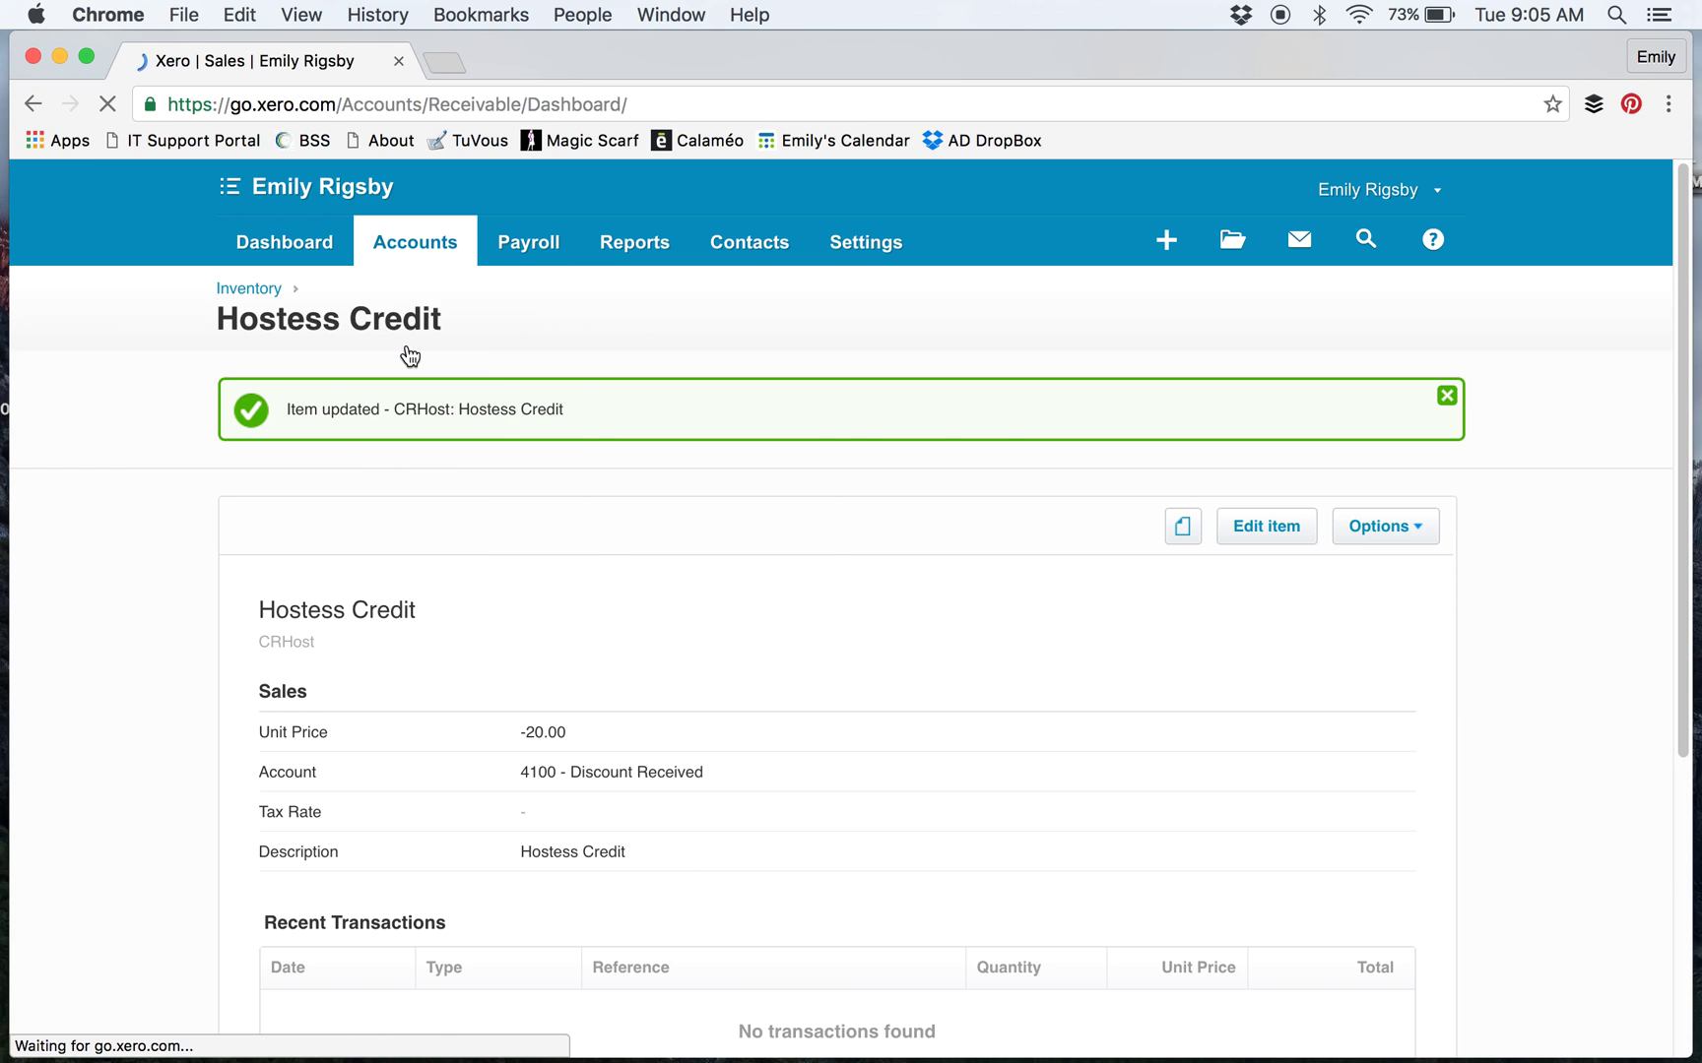
click(250, 662)
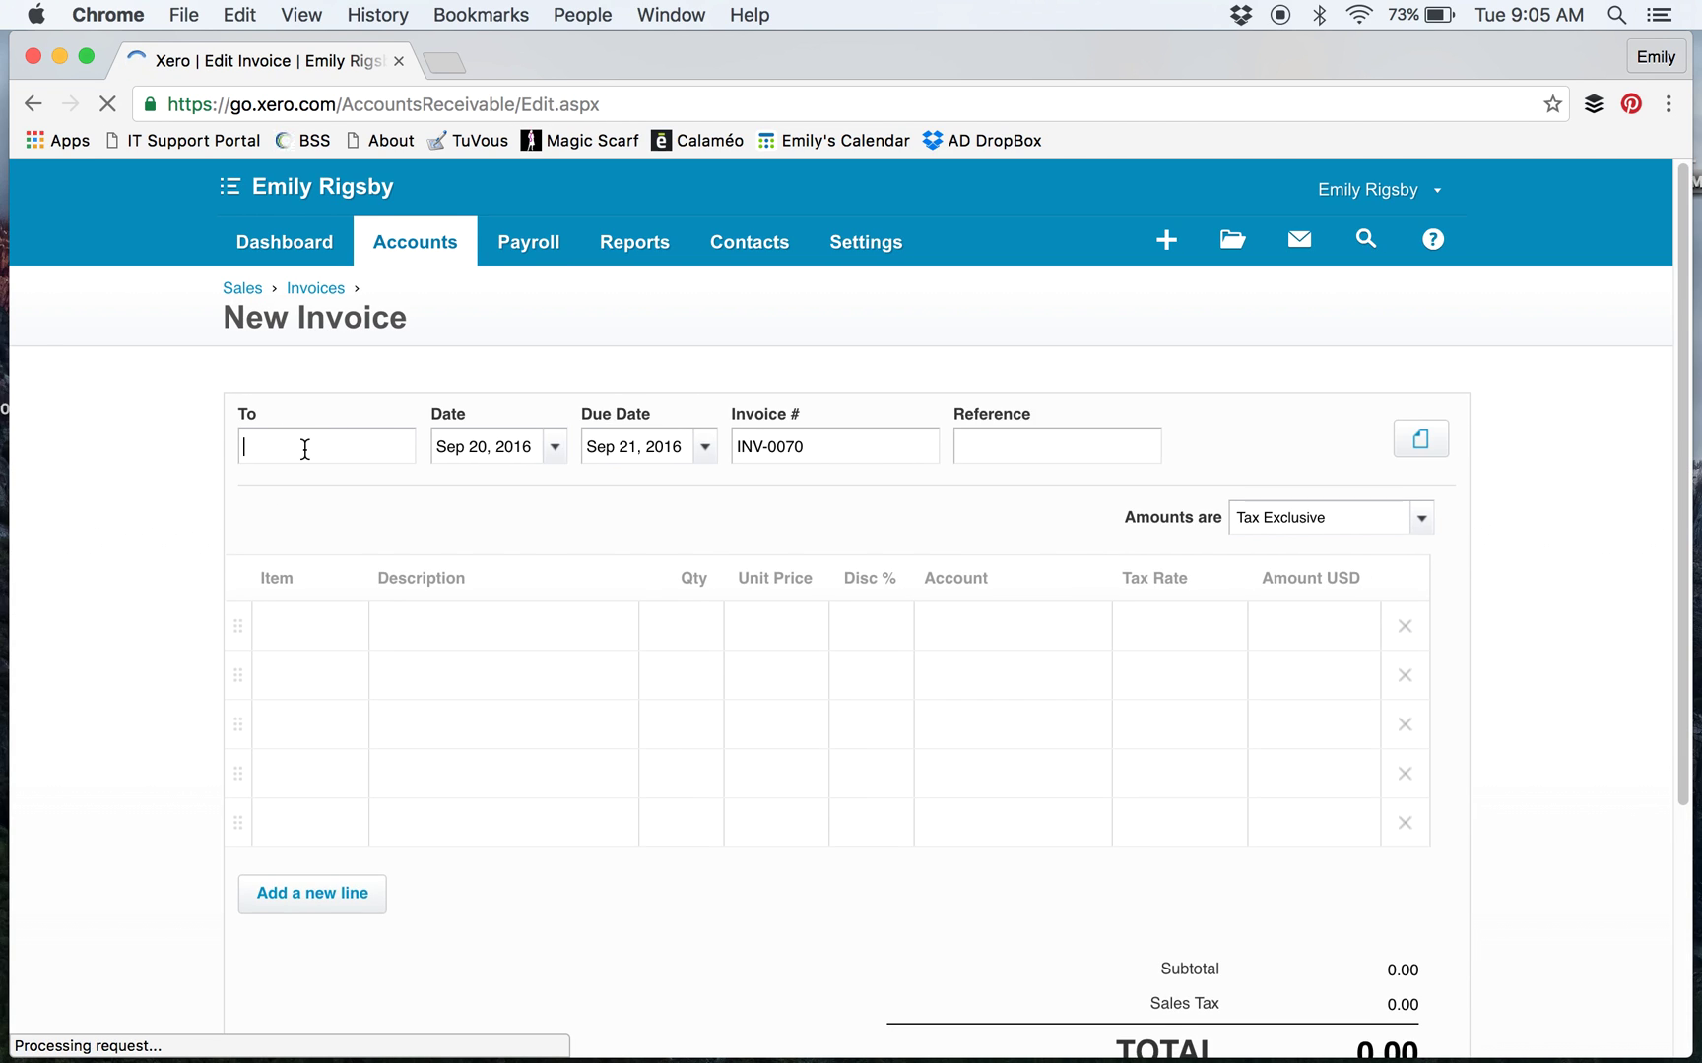
text(em)
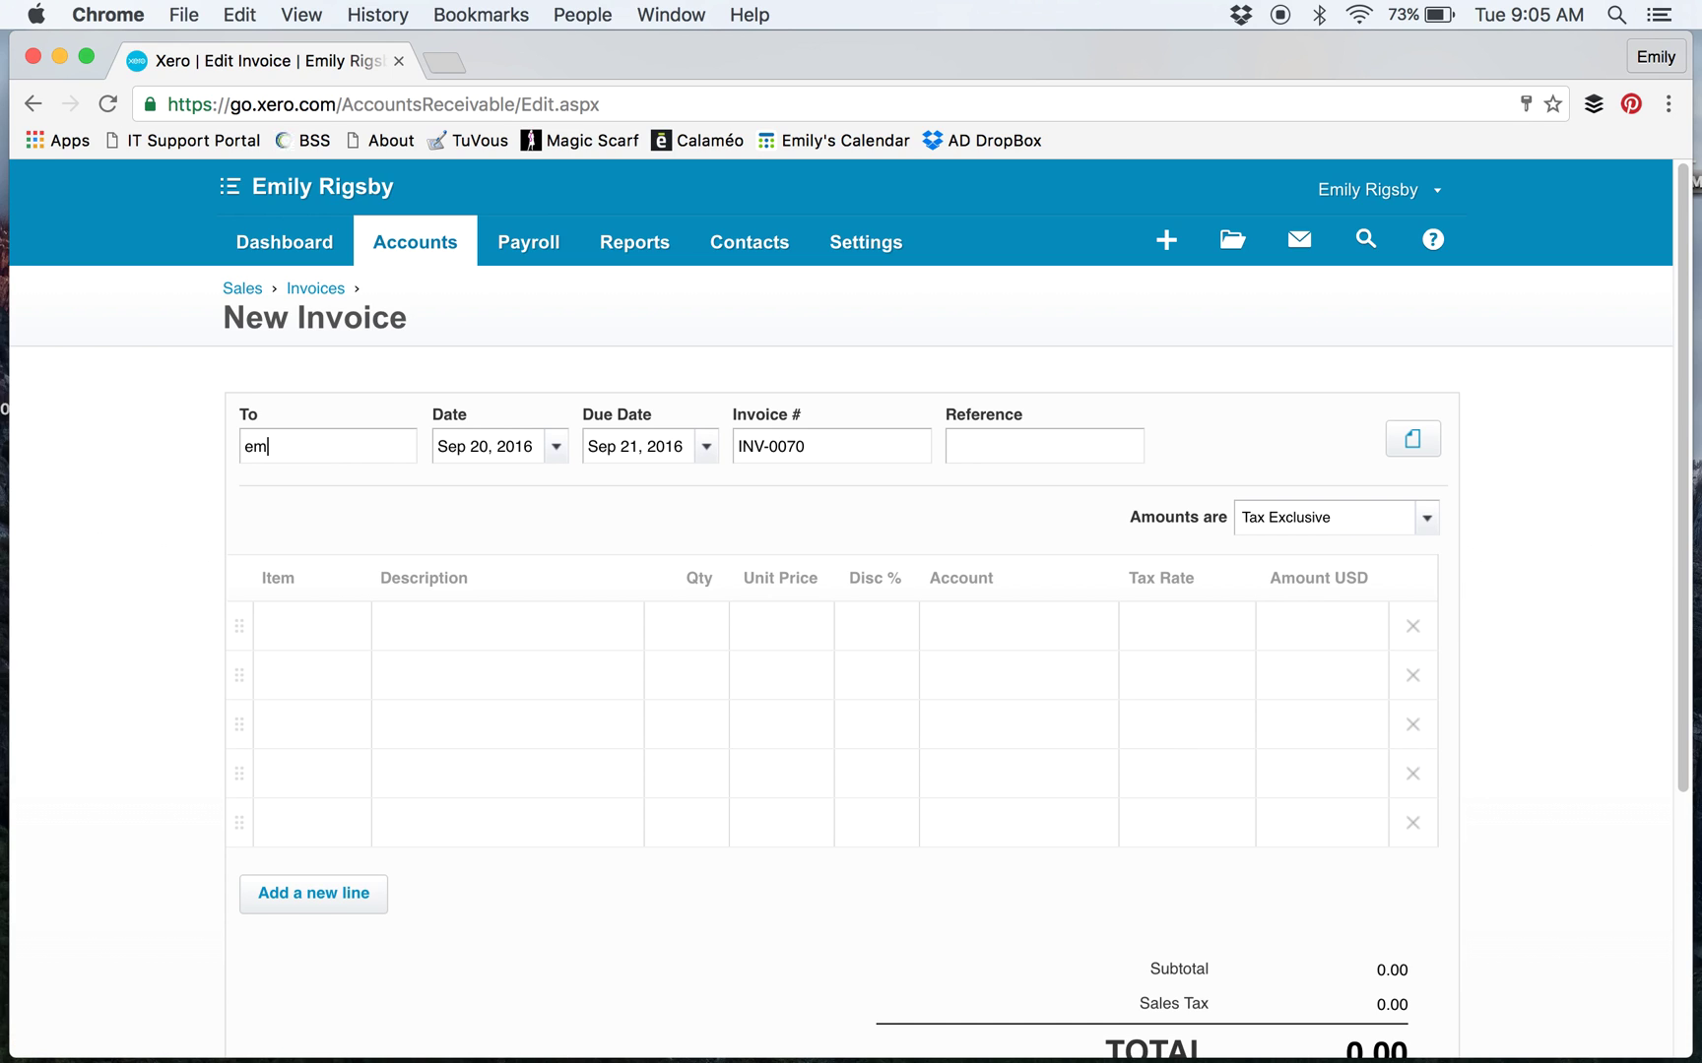
text(ily)
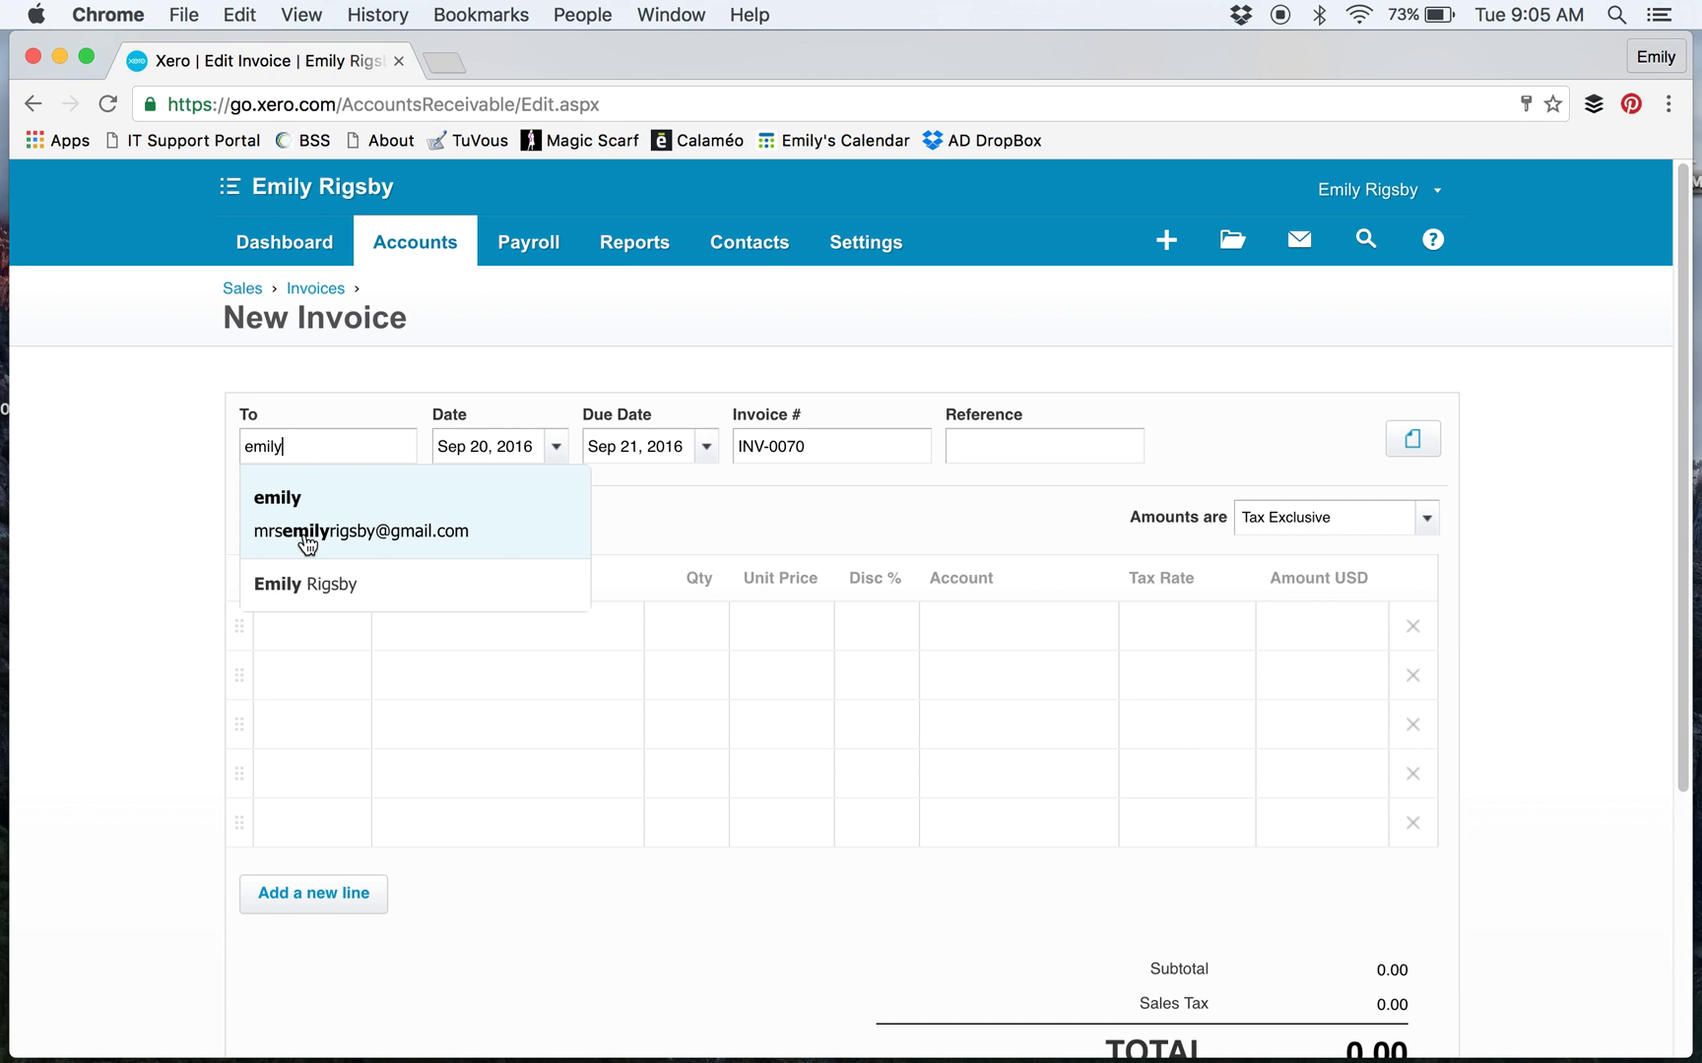
click(297, 579)
Step: Add Curie Dress S, Austen Dress S and Leggings L as the first three invoice lines
click(288, 630)
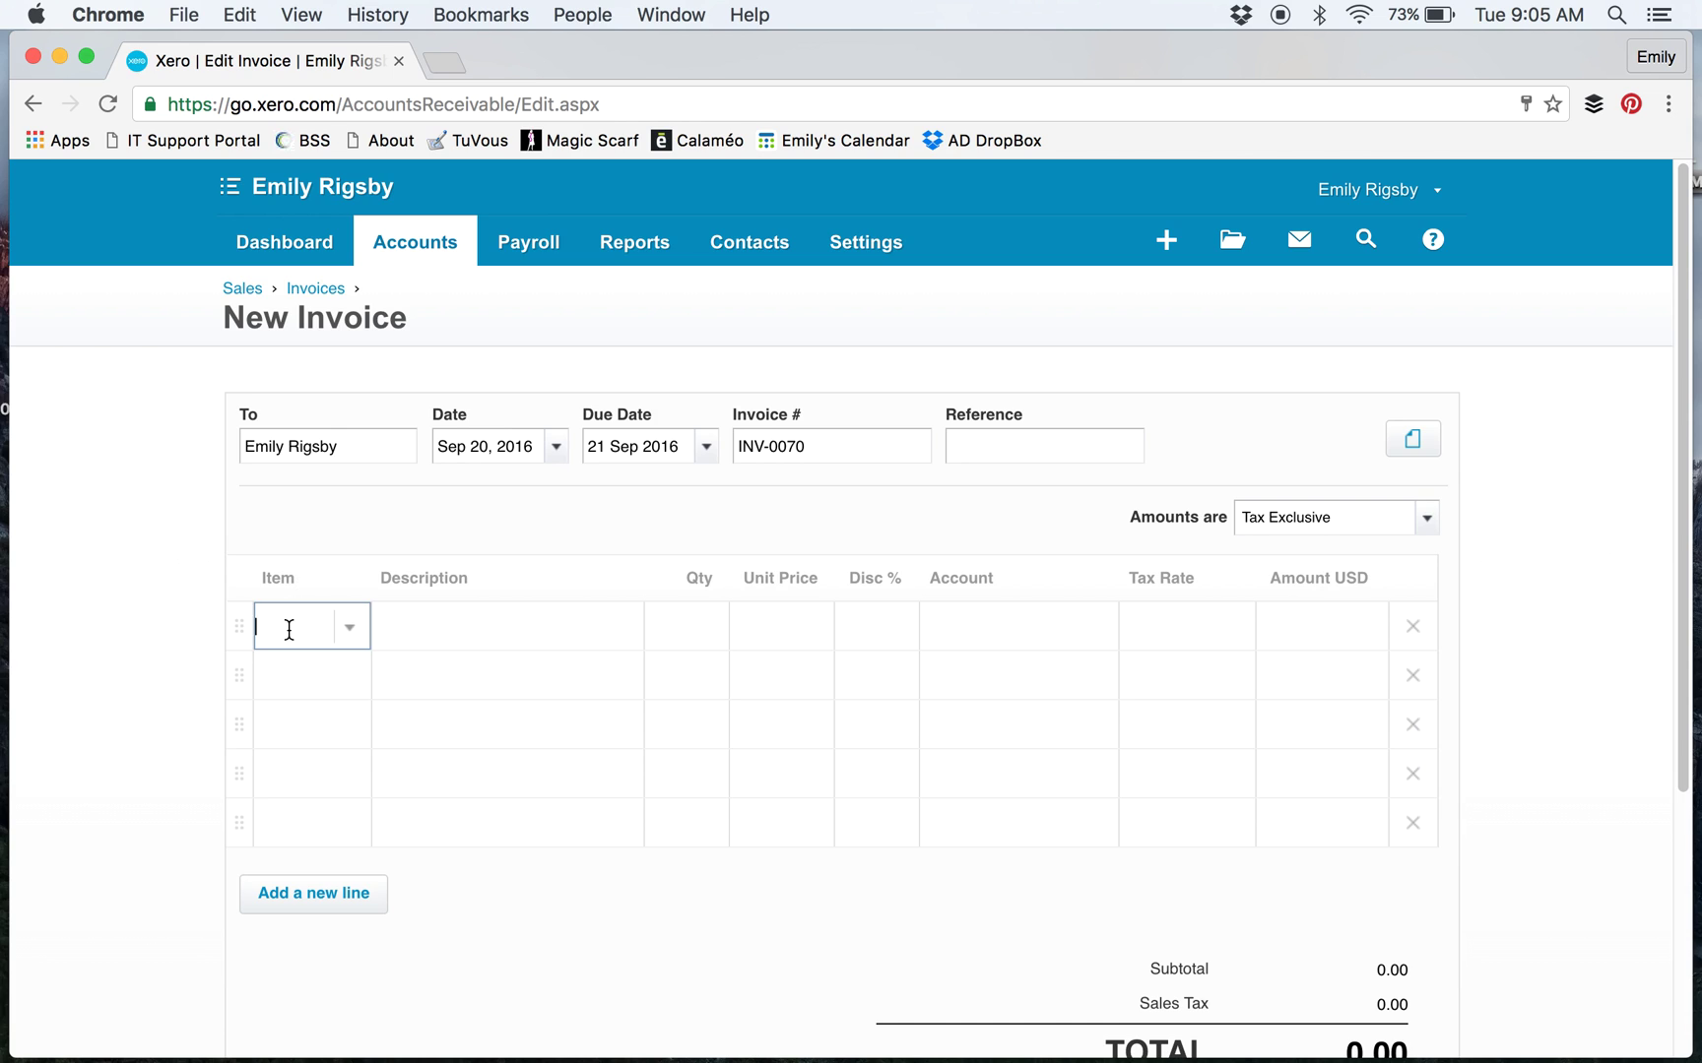
text(cur)
click(334, 755)
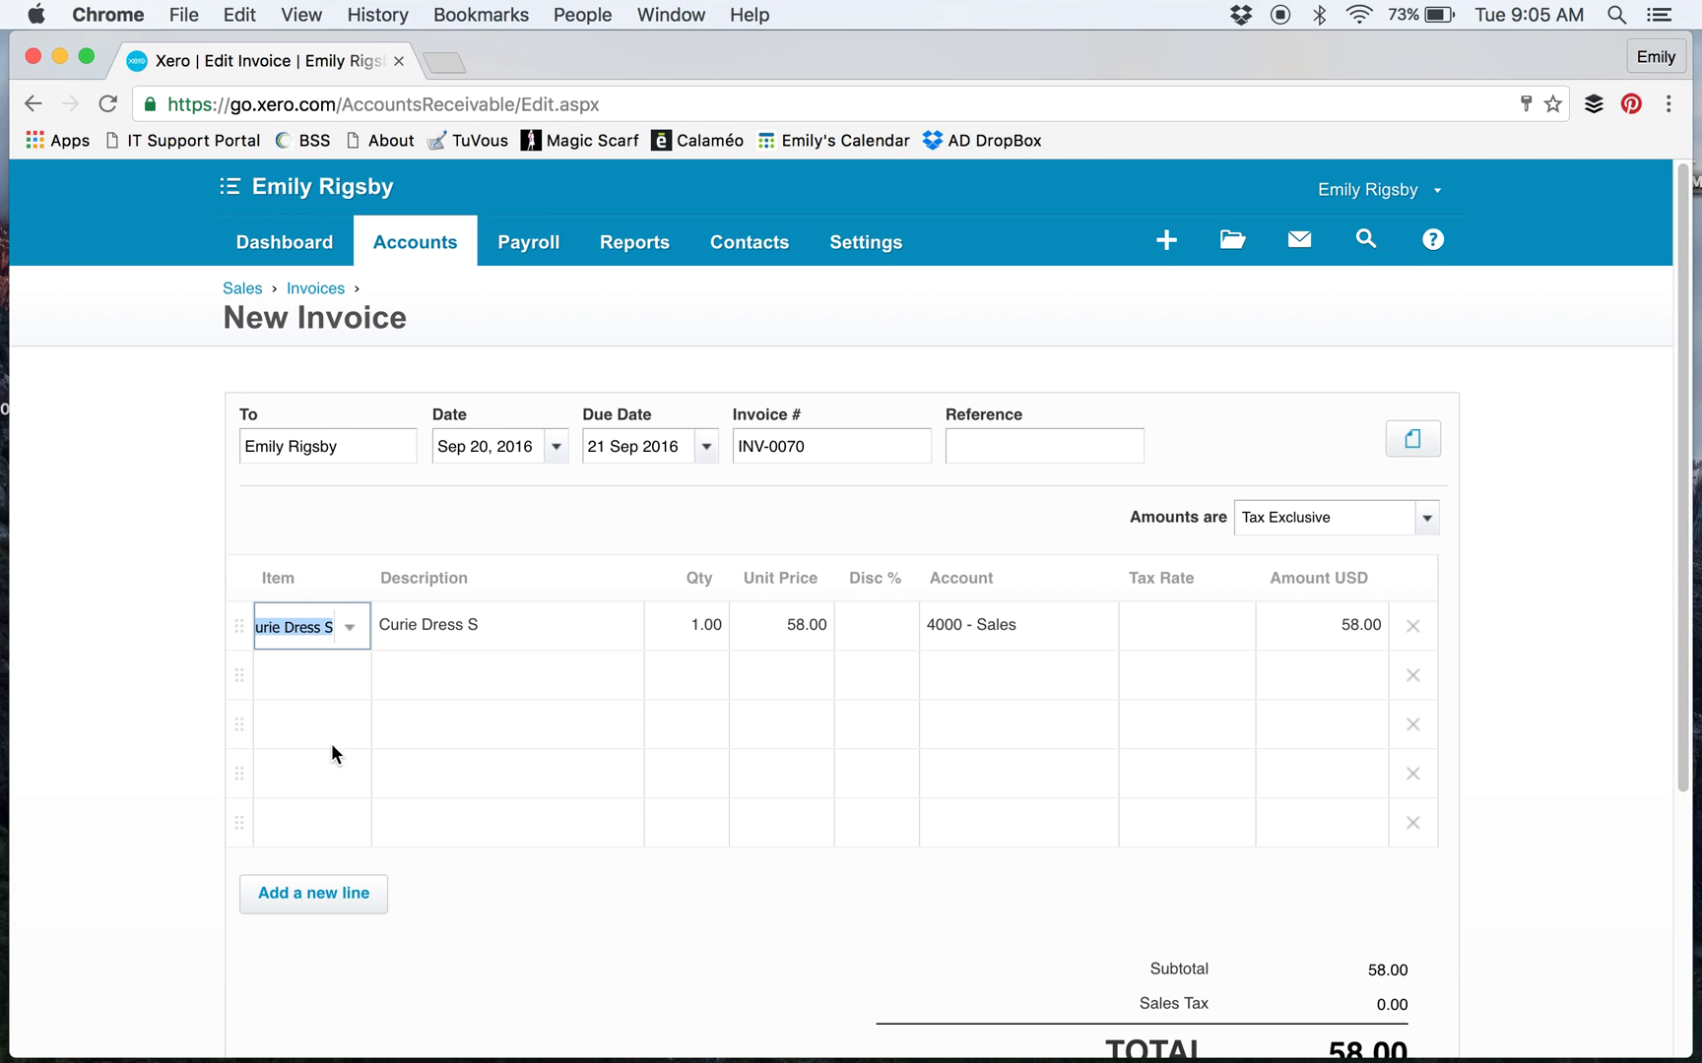
click(309, 686)
text(austen)
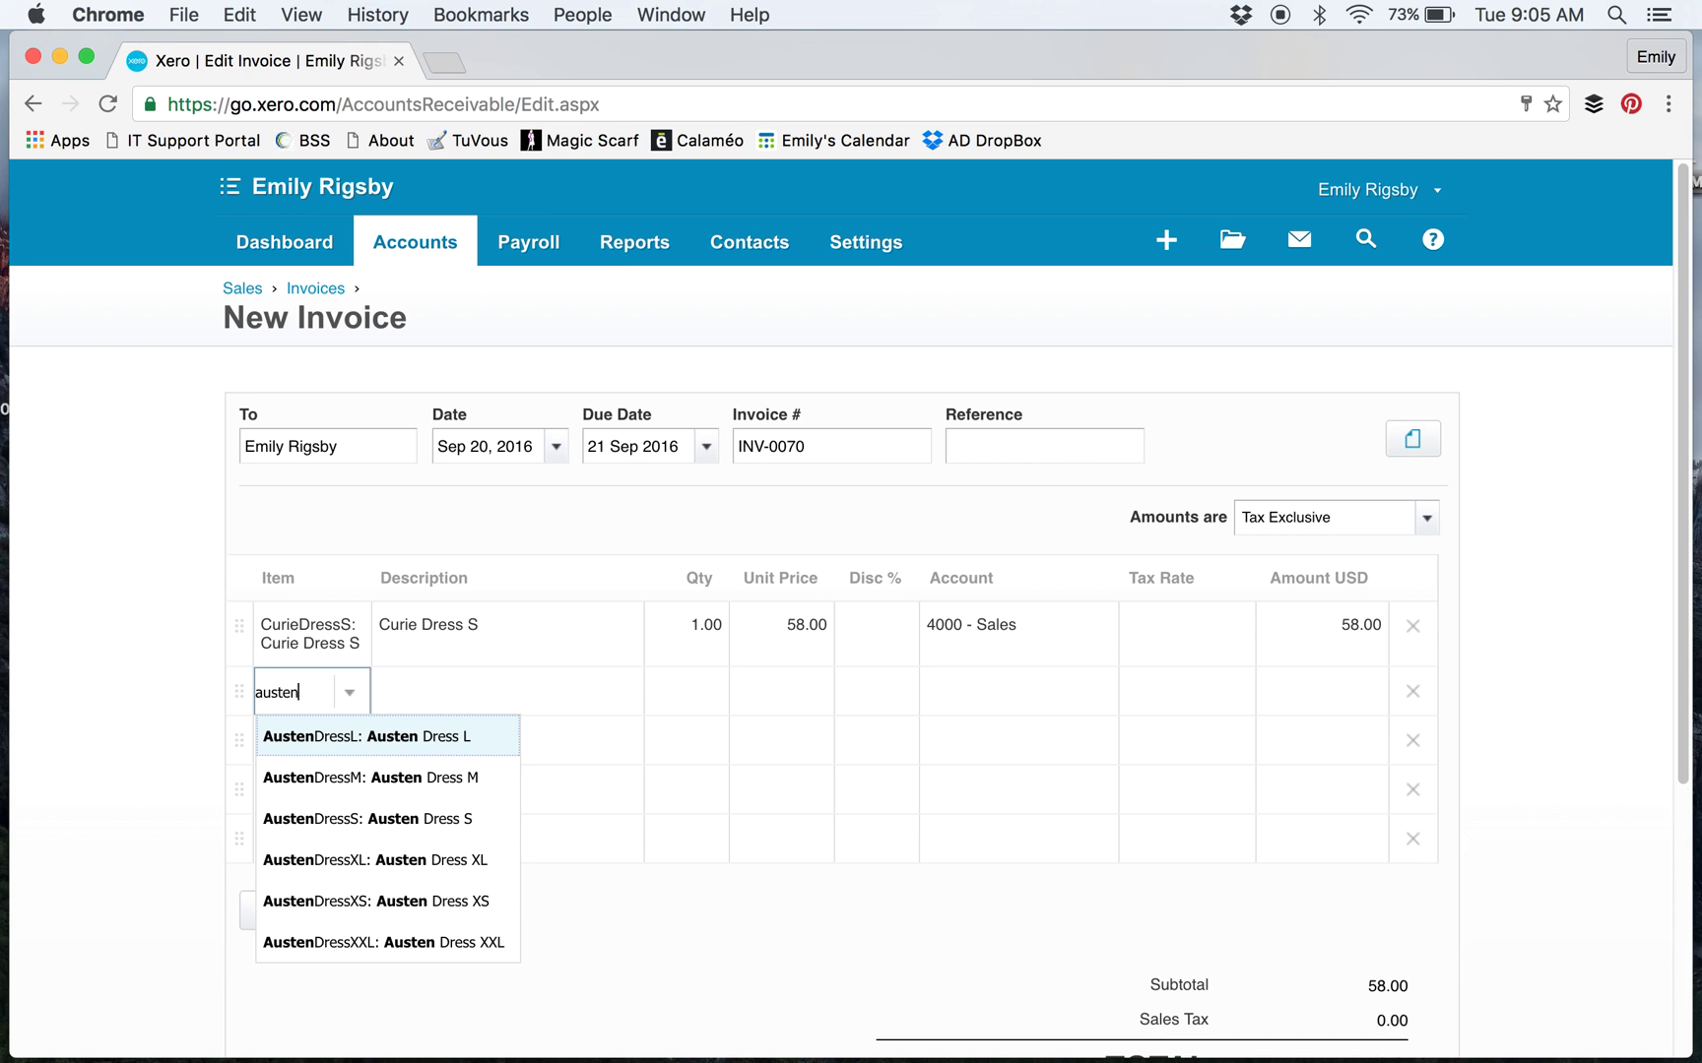
click(343, 809)
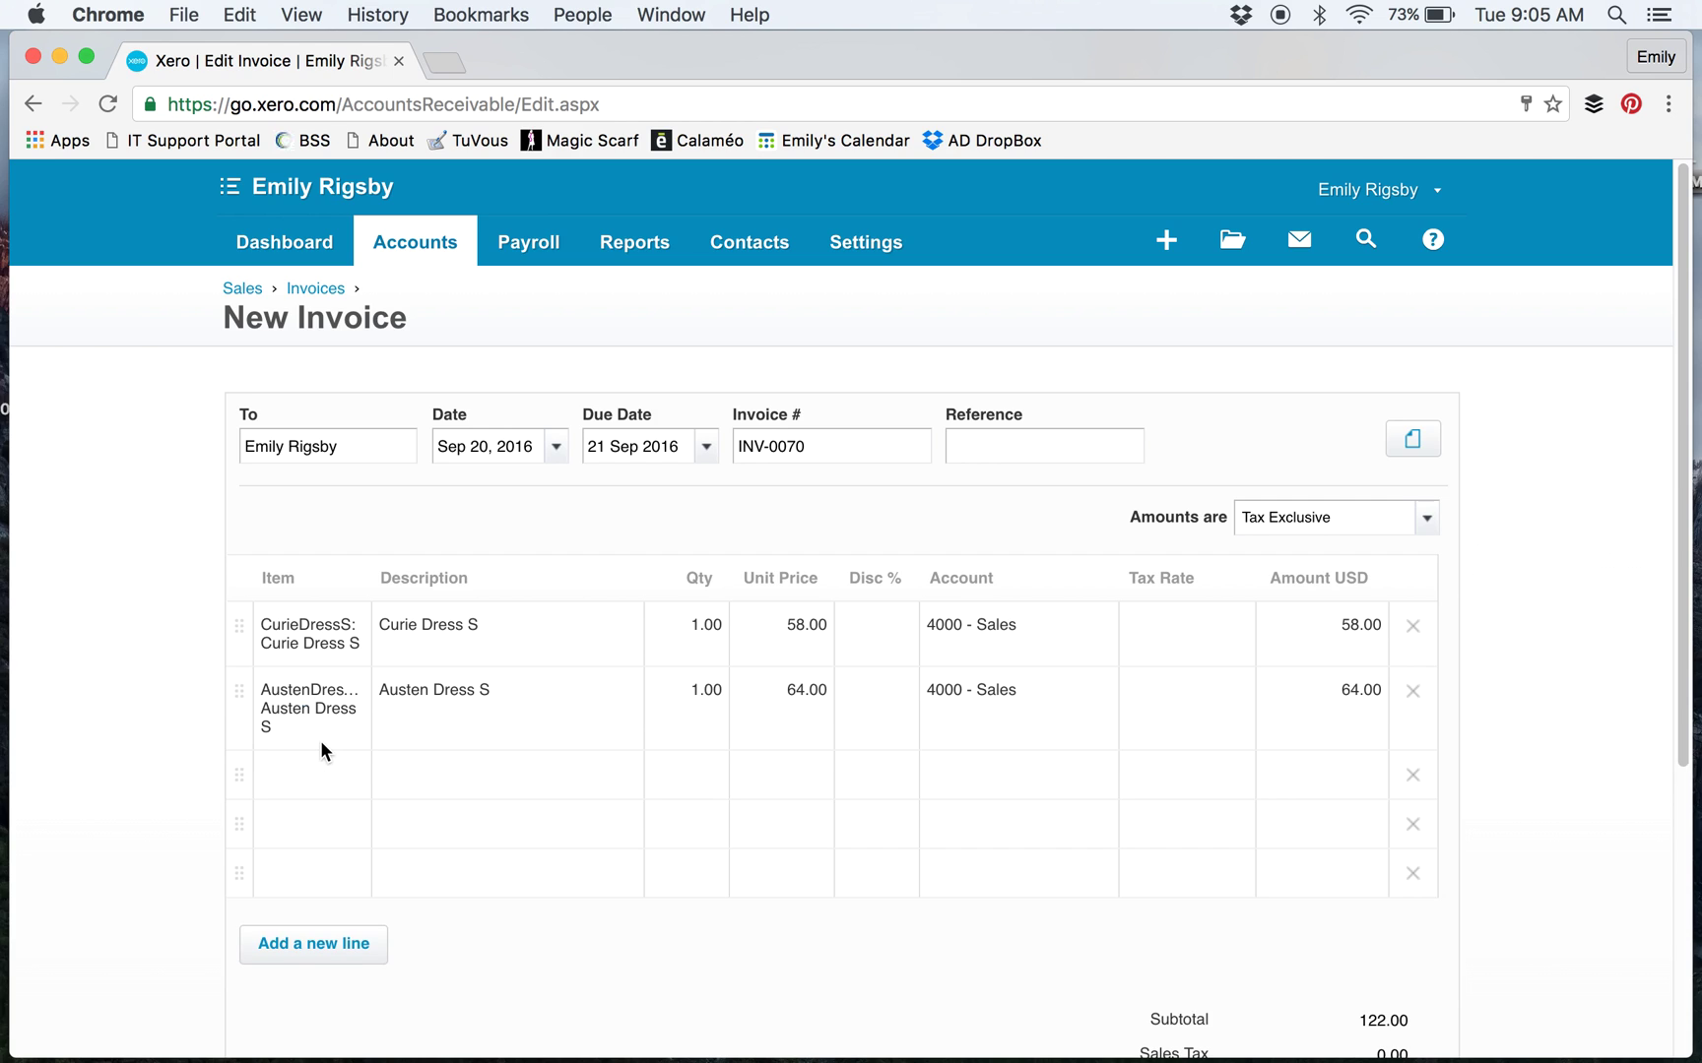
click(315, 783)
text(leggings)
click(345, 903)
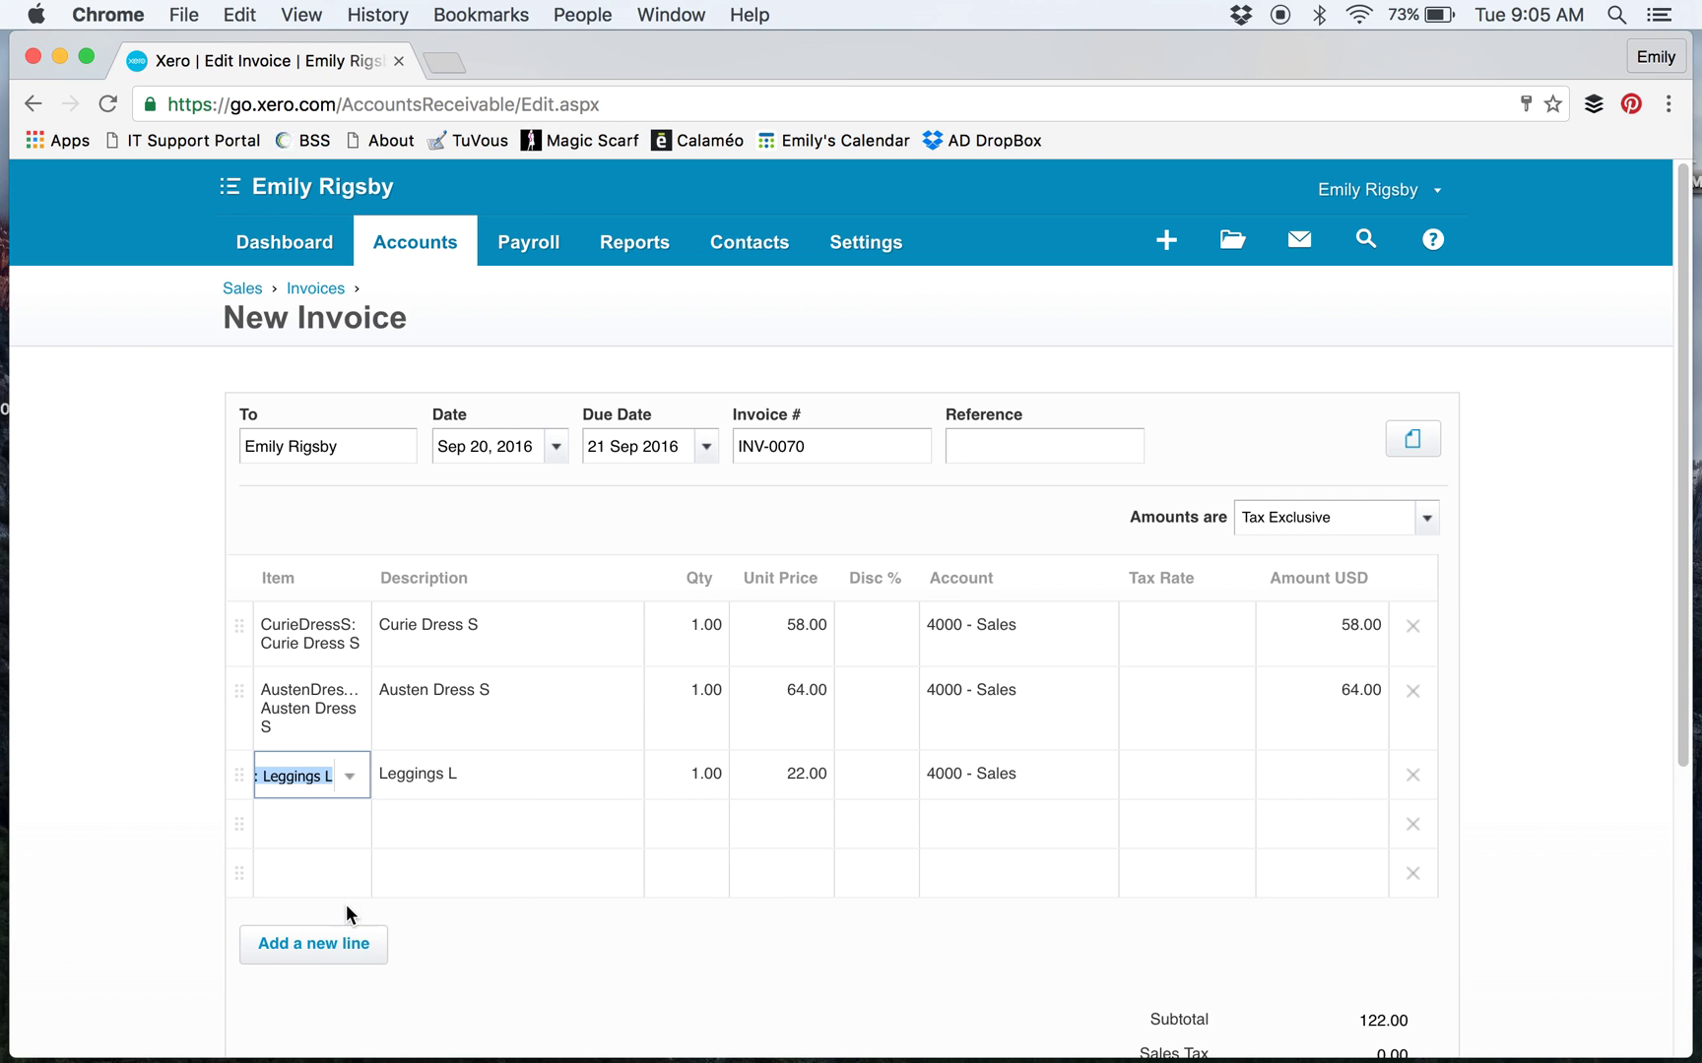
click(332, 817)
Step: Add Maxi Skirt S and Hostess Credit as the fourth and fifth invoice lines
click(316, 839)
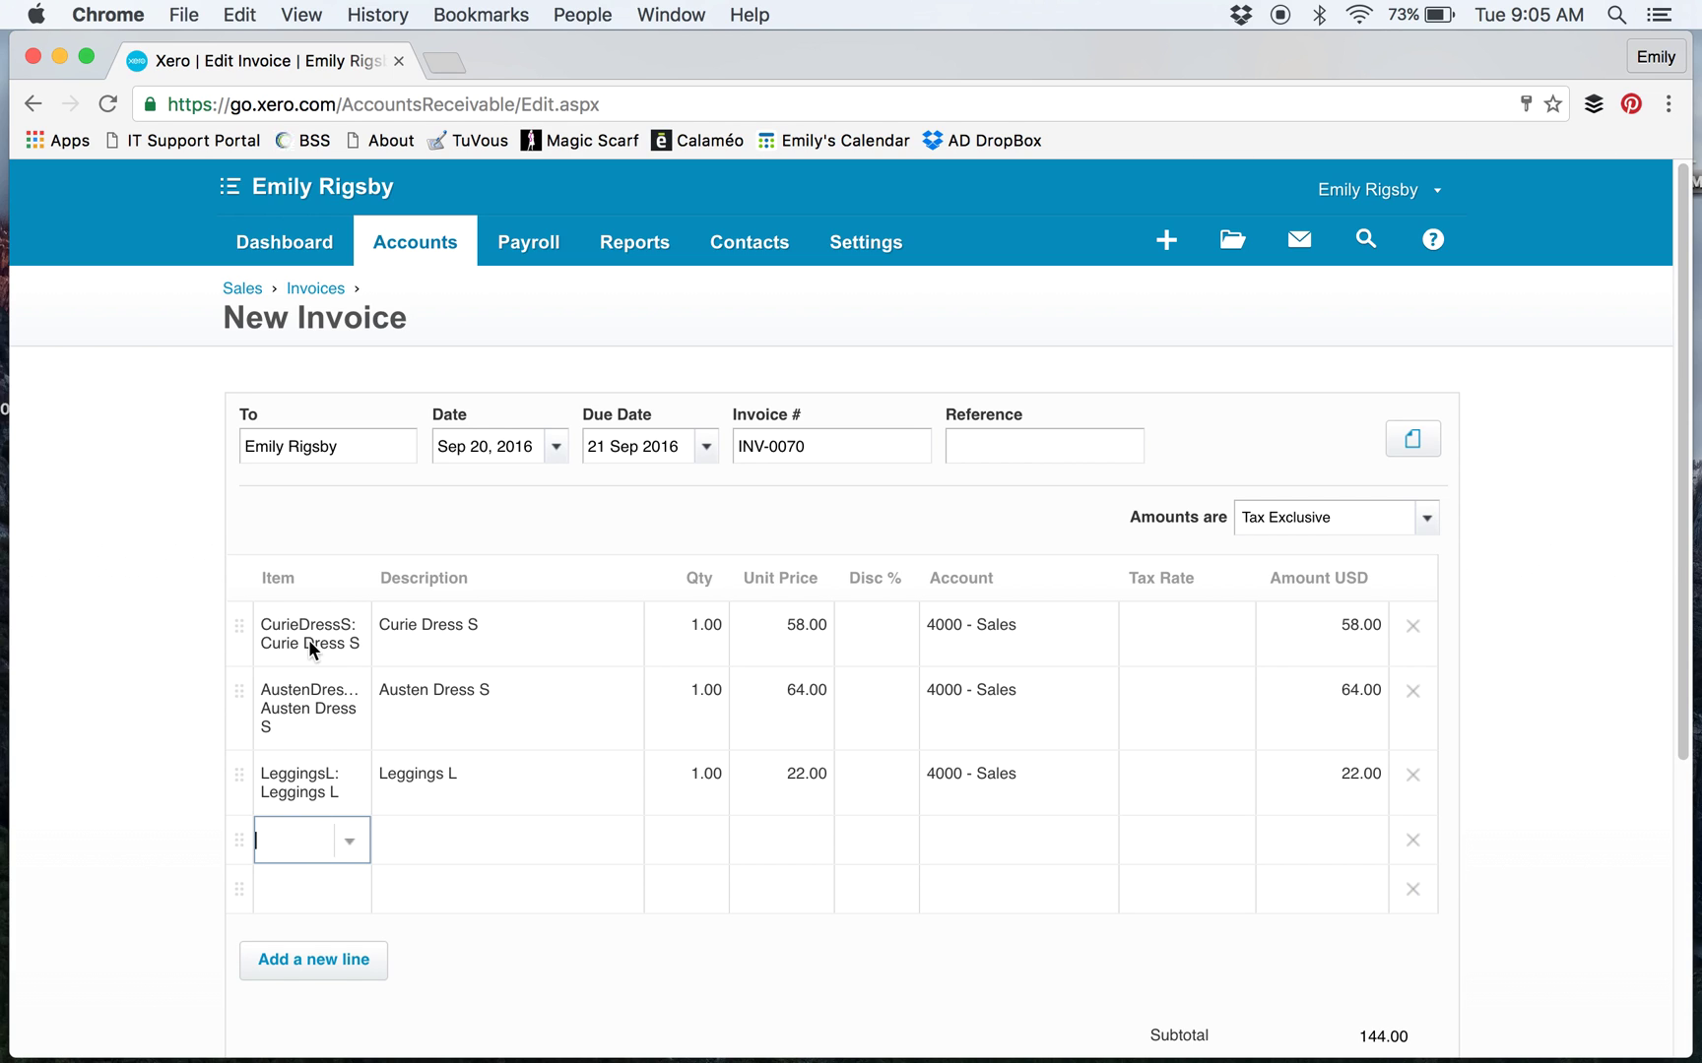
text(maxi)
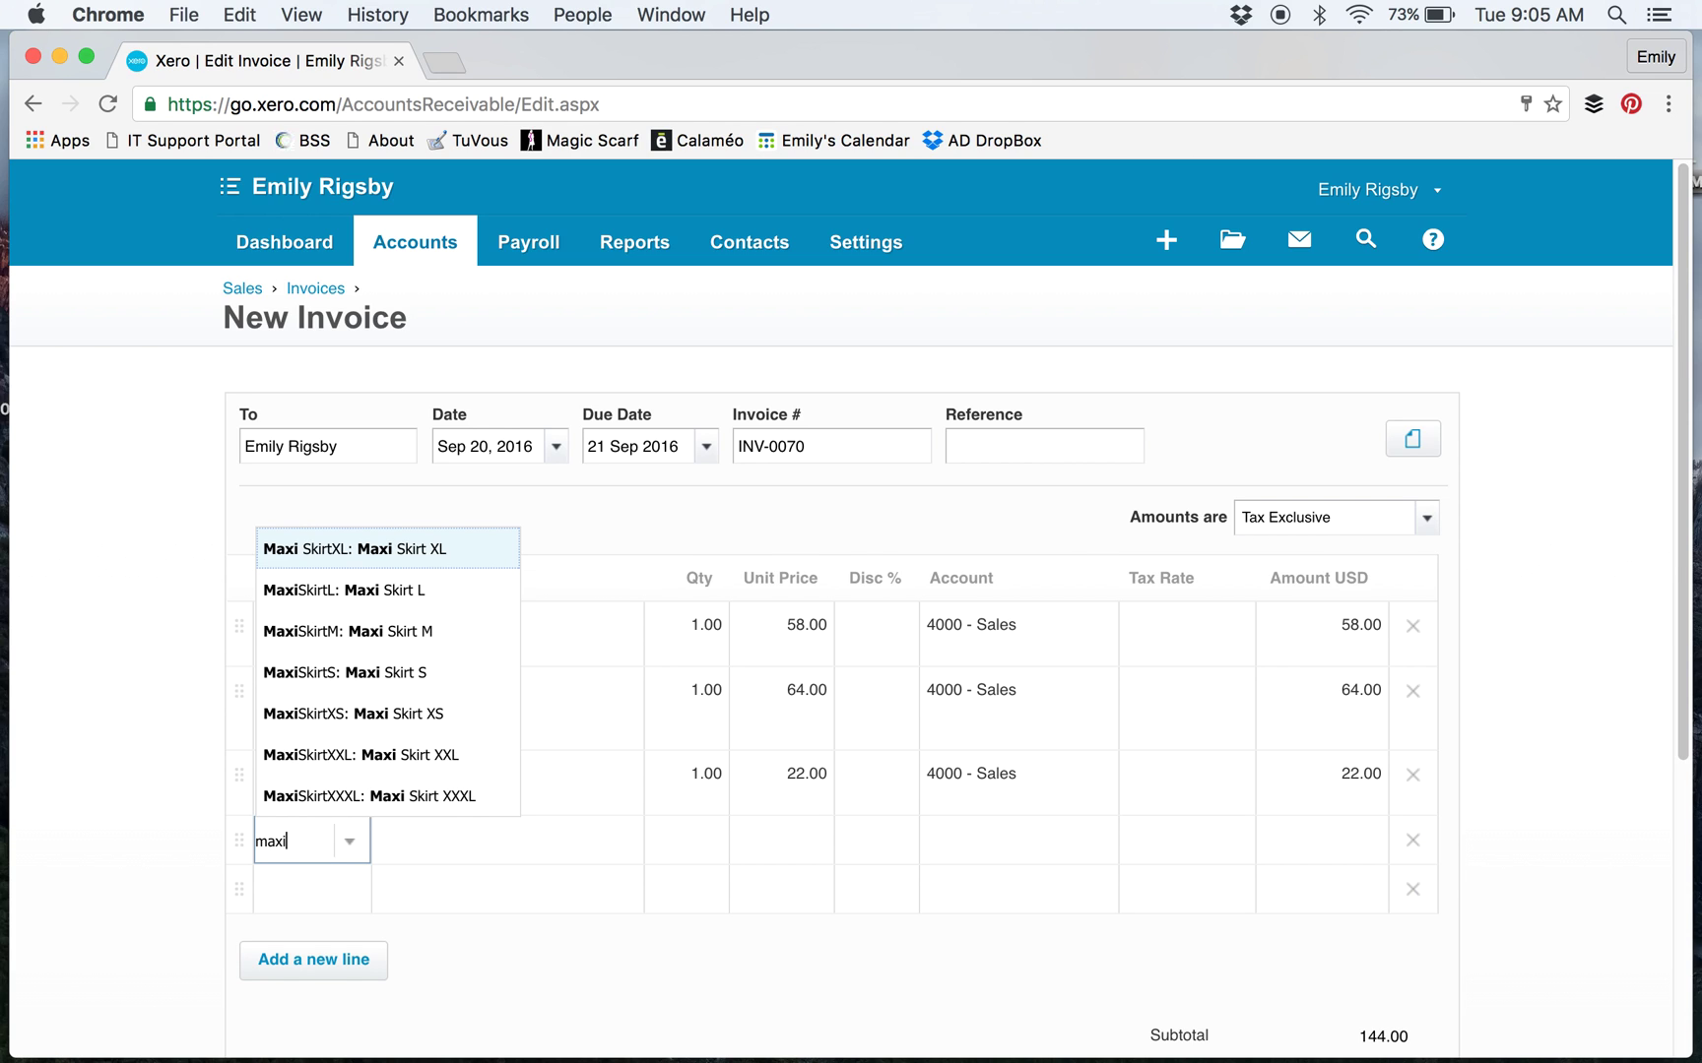
click(342, 672)
click(299, 908)
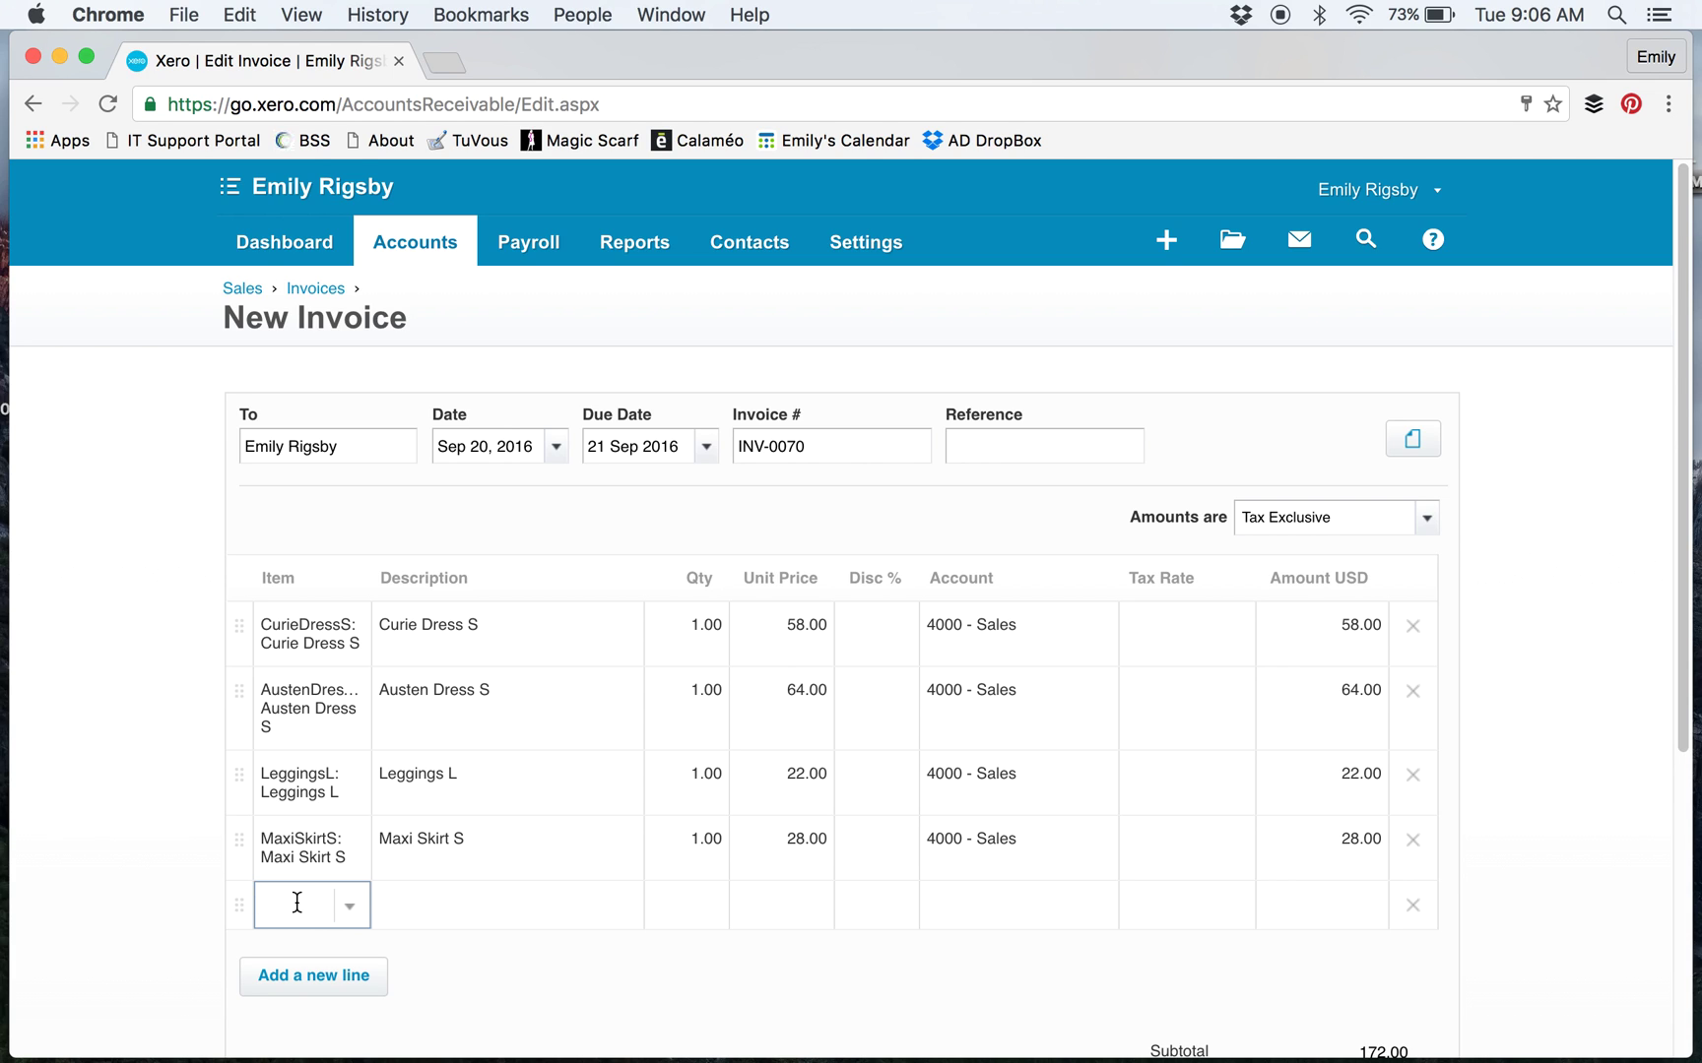
text(hc)
key(BackSpace)
key(BackSpace)
text(ho)
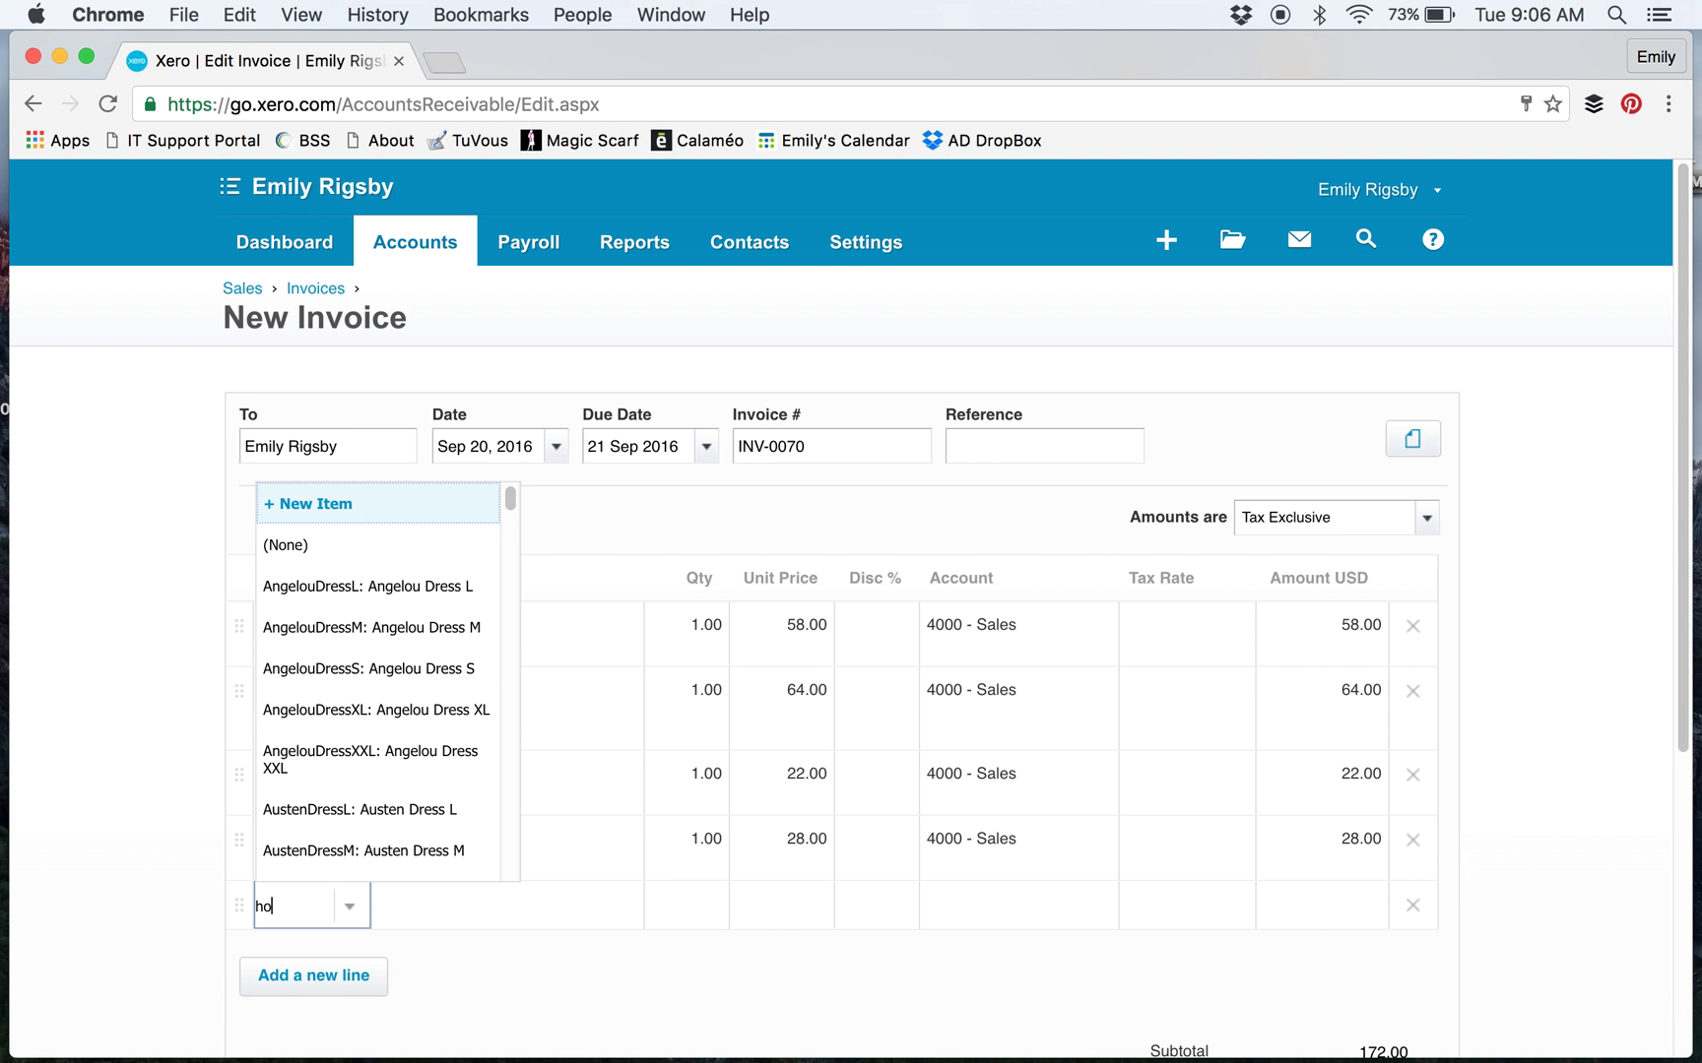
click(357, 950)
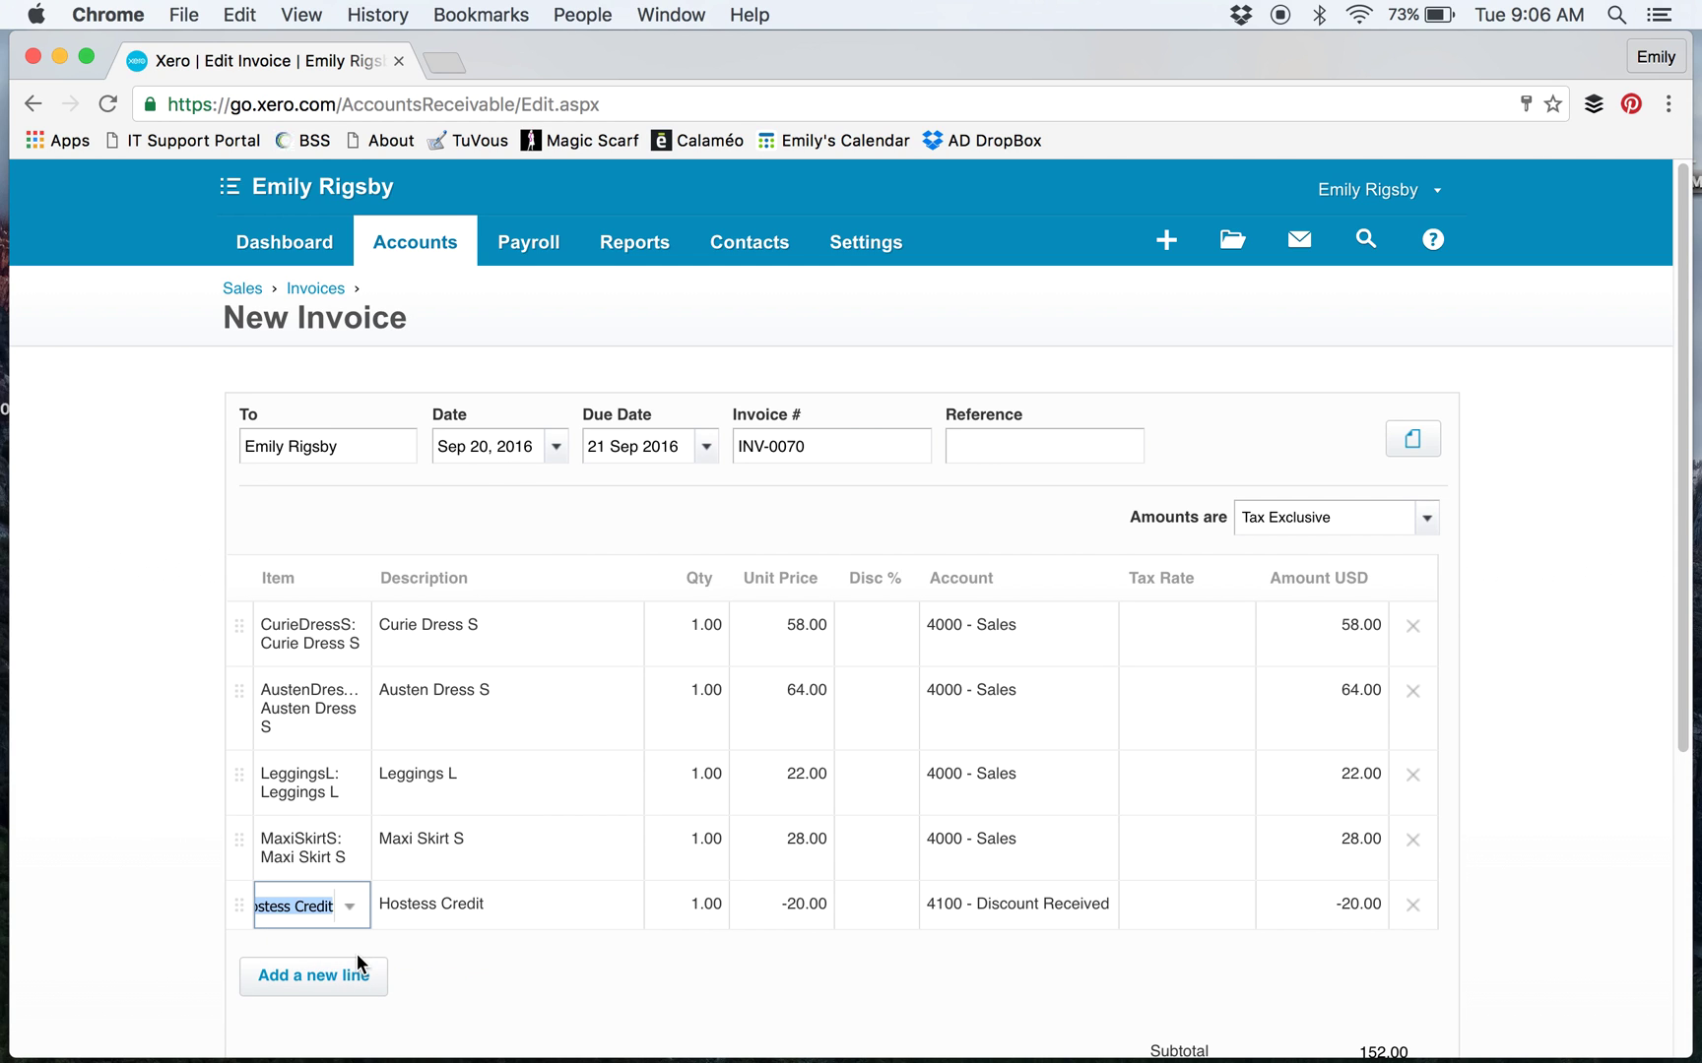
Step: Set the Hostess Credit line's unit price to -35
scroll(687, 946, down, 3)
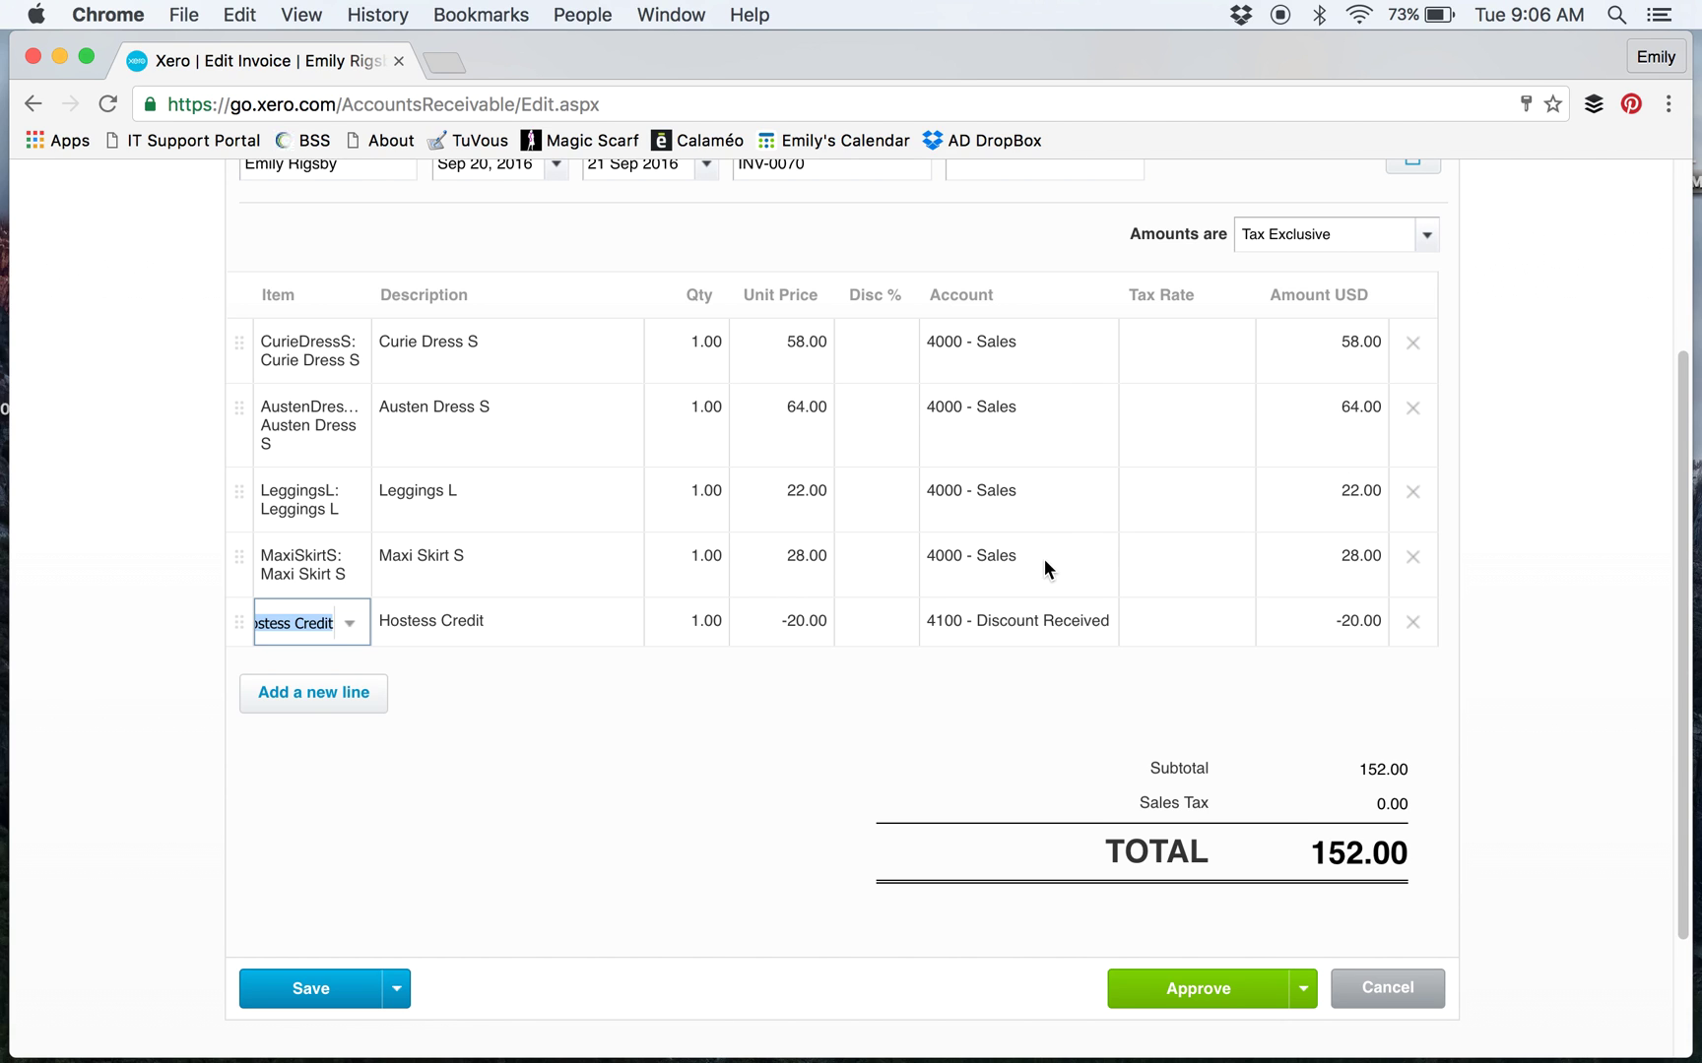
scroll(915, 586, up, 2)
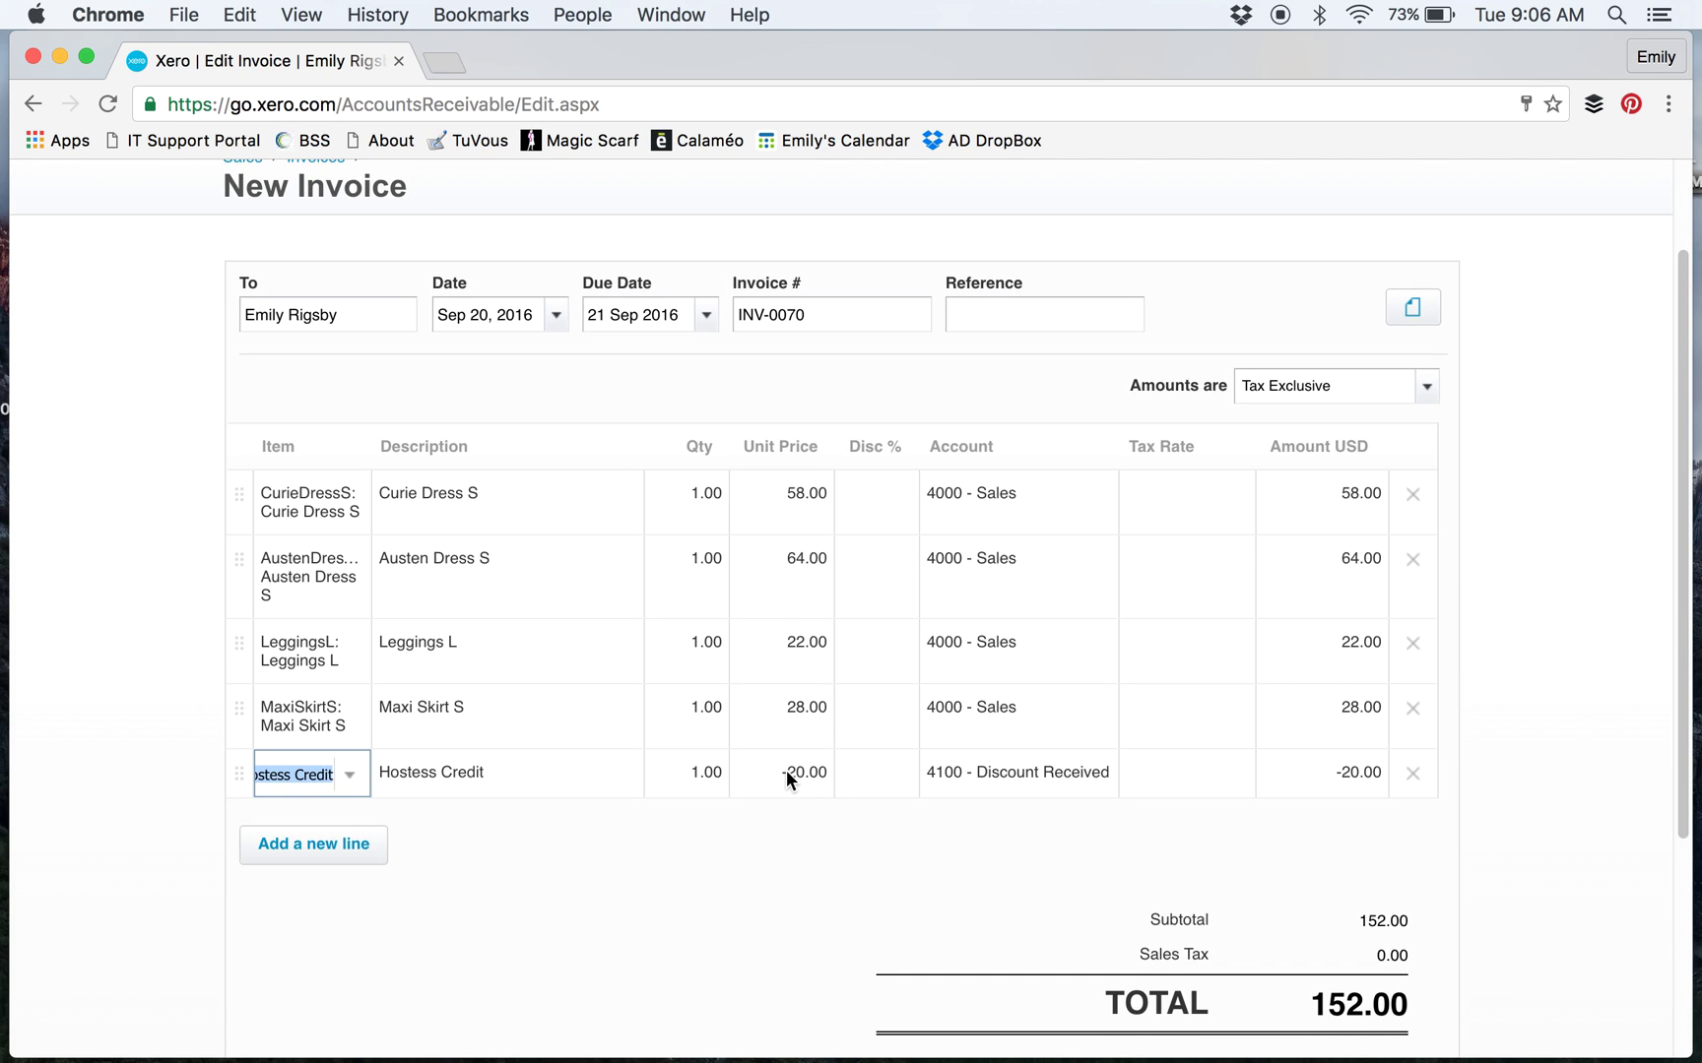
click(786, 778)
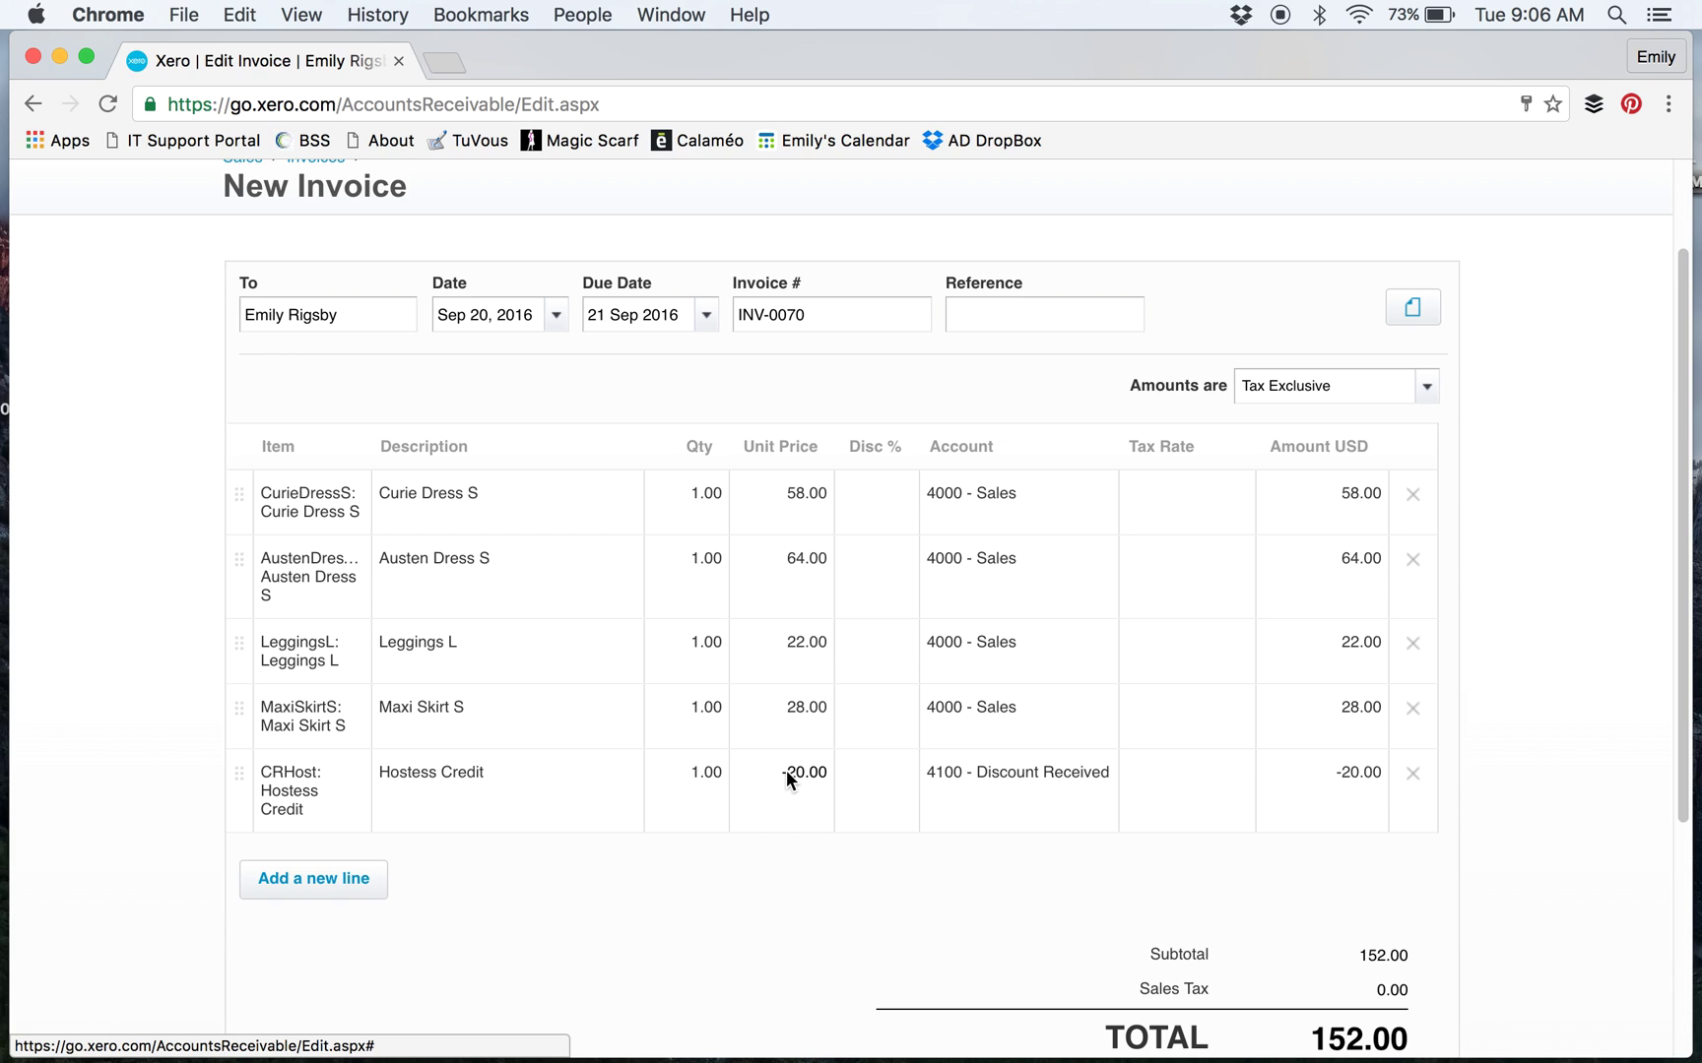
click(785, 770)
text(-35)
click(781, 885)
Step: Change the Hostess Credit unit price to -55.00, bringing the invoice total to 117.00
scroll(846, 901, down, 1)
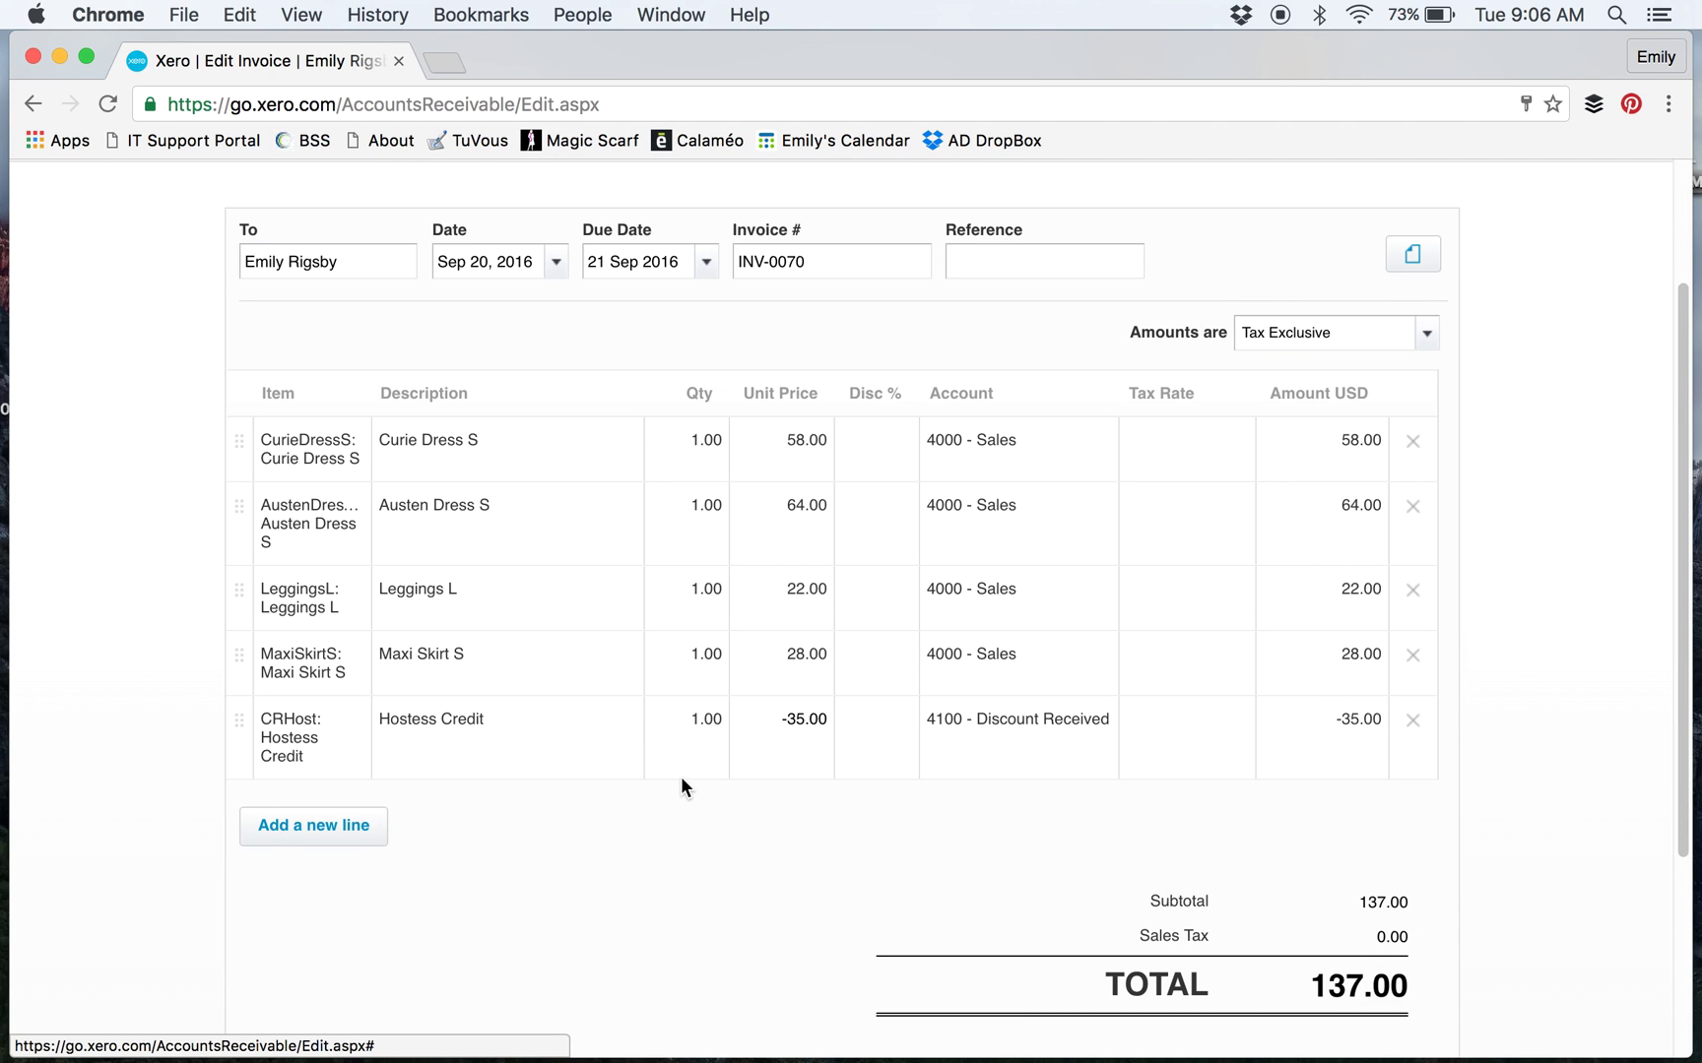
click(806, 724)
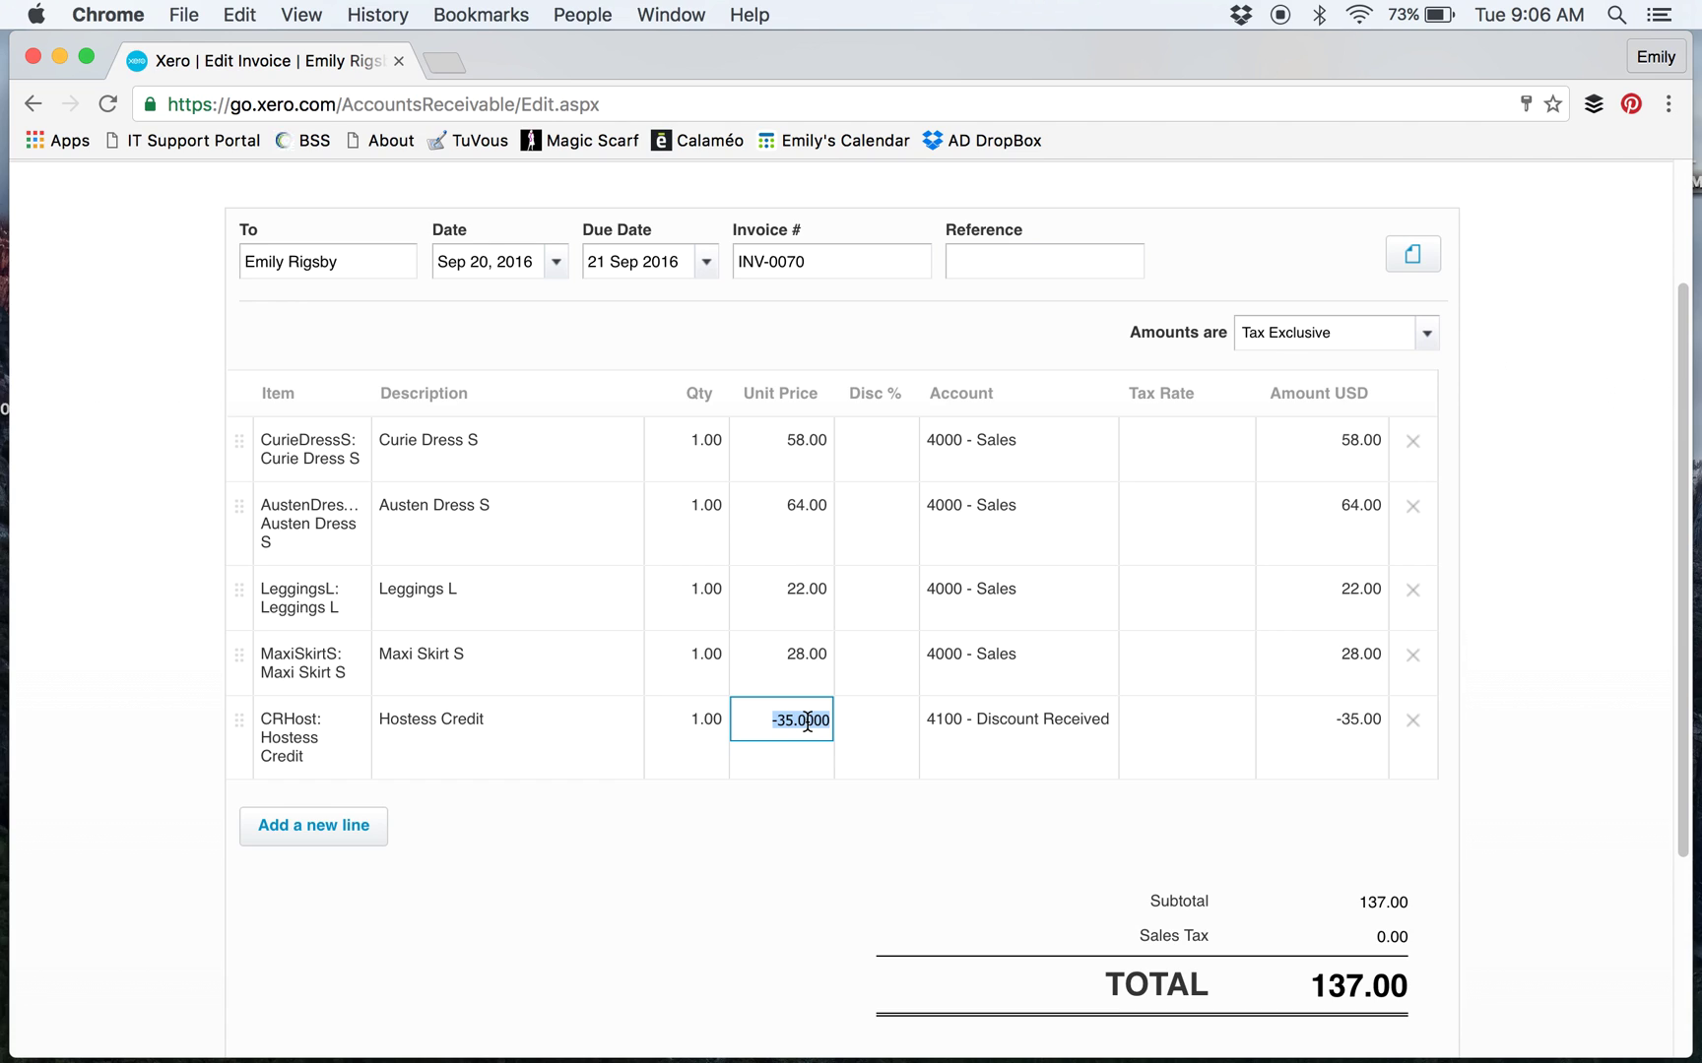
key(BackSpace)
text(-55)
key(Tab)
click(903, 849)
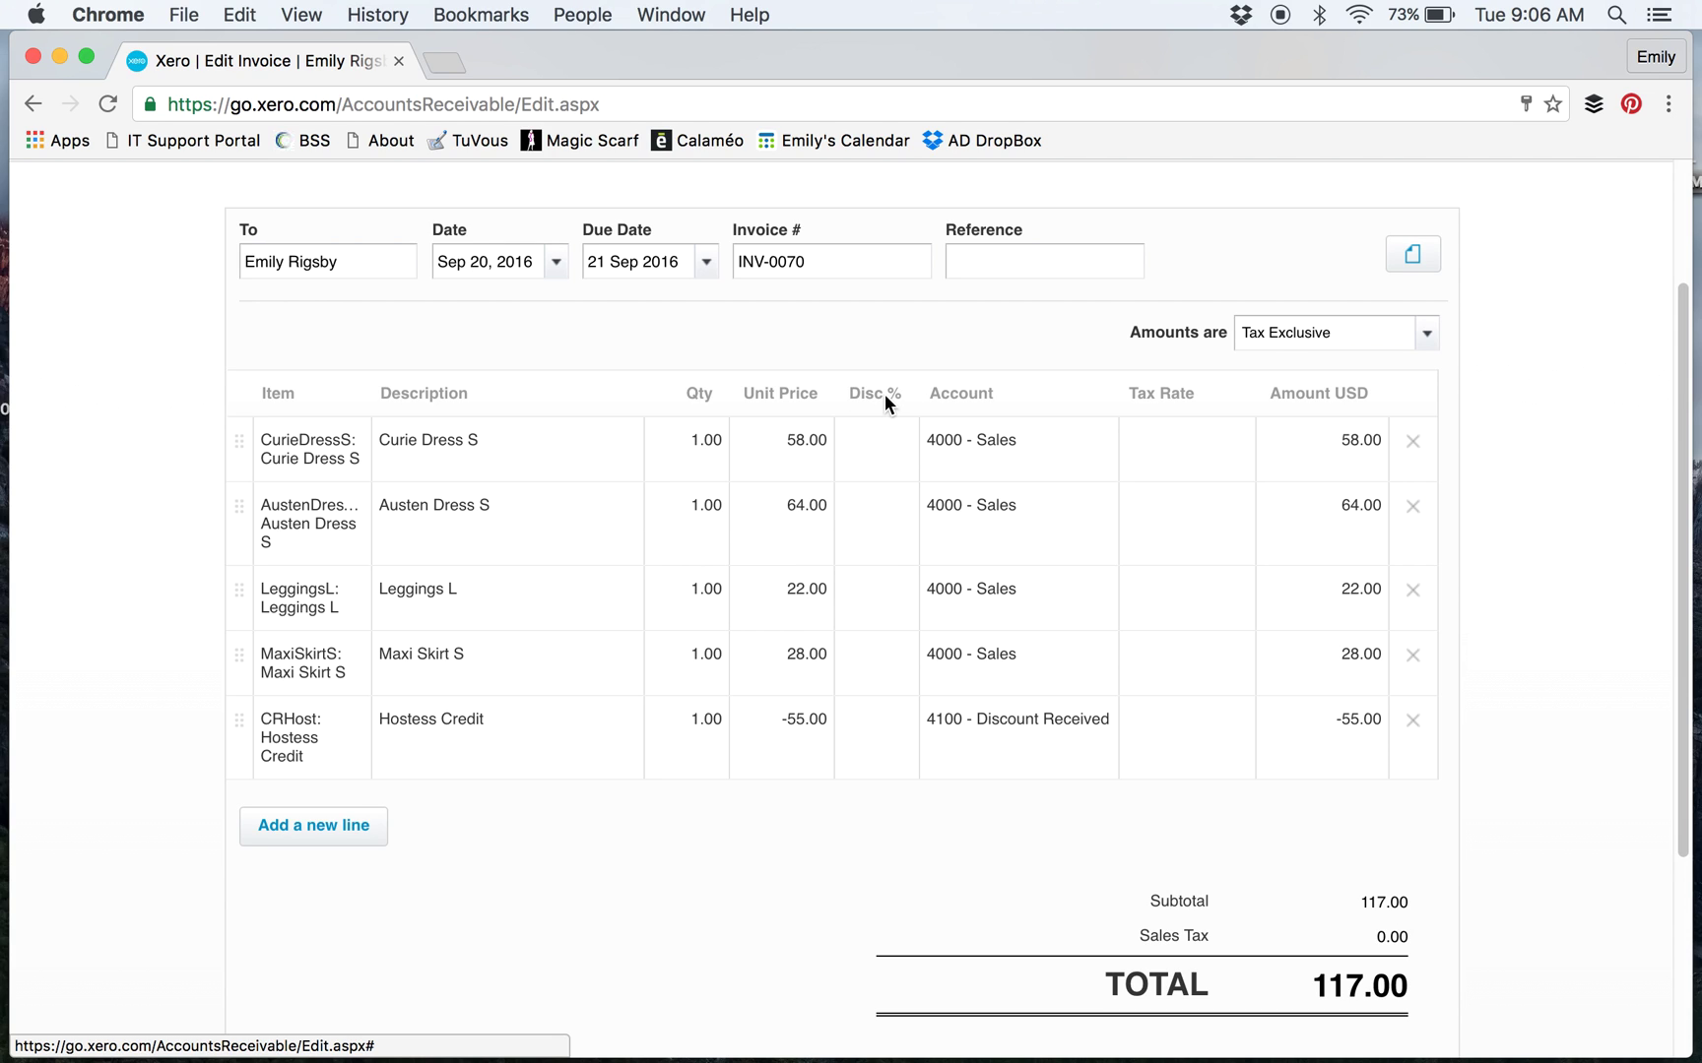
Step: Enter a 50% discount on the Maxi Skirt S line, reducing it to 14.00
click(883, 662)
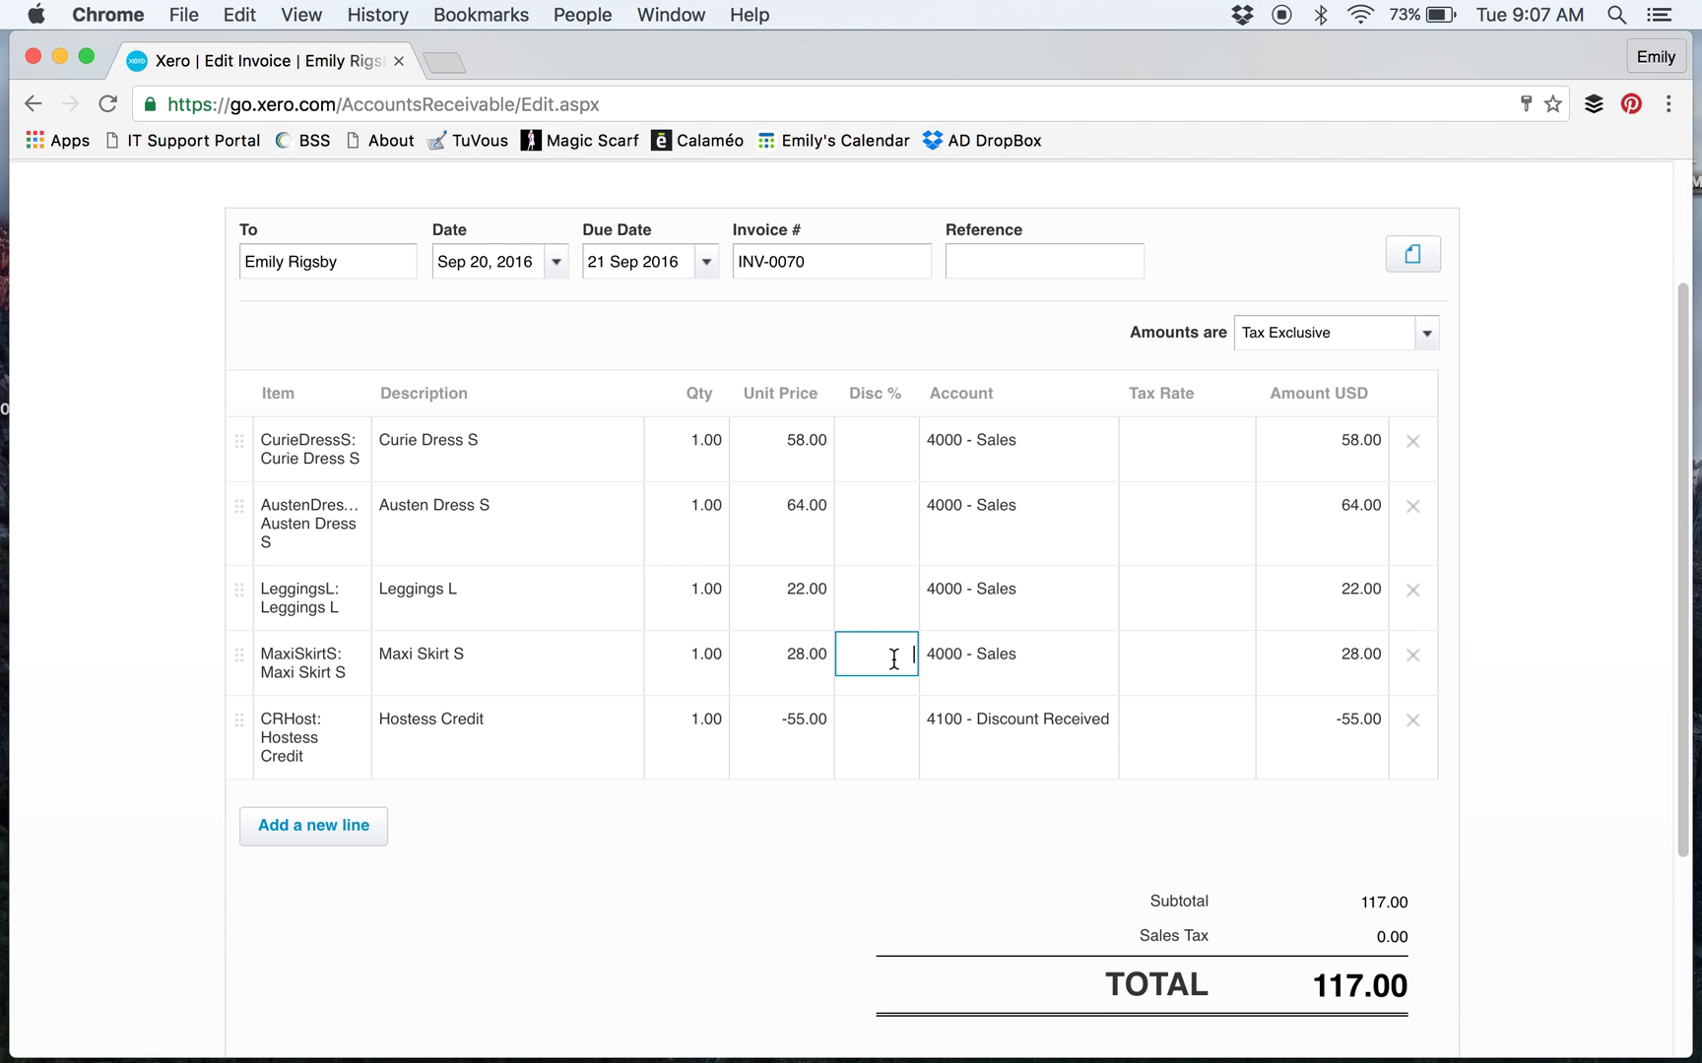
text(50)
click(837, 838)
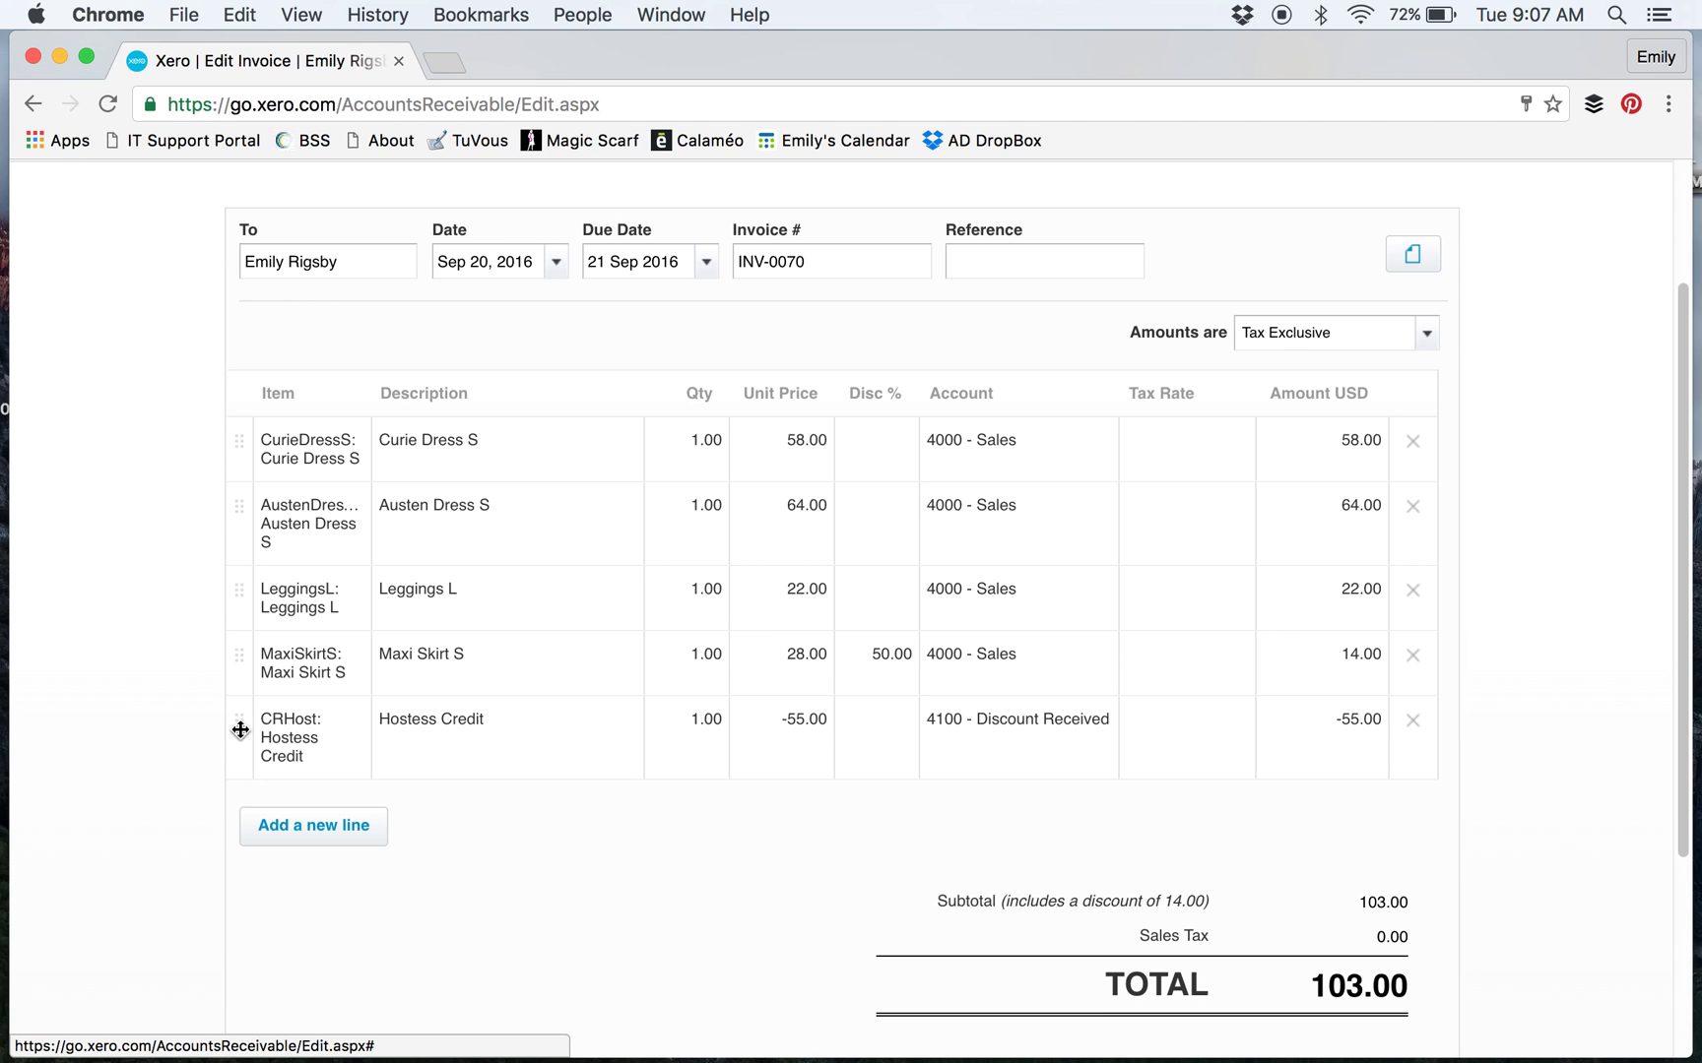
Step: Delete the Hostess Credit line, then try 32.00 on Austen Dress S before restoring 64.00
click(1412, 723)
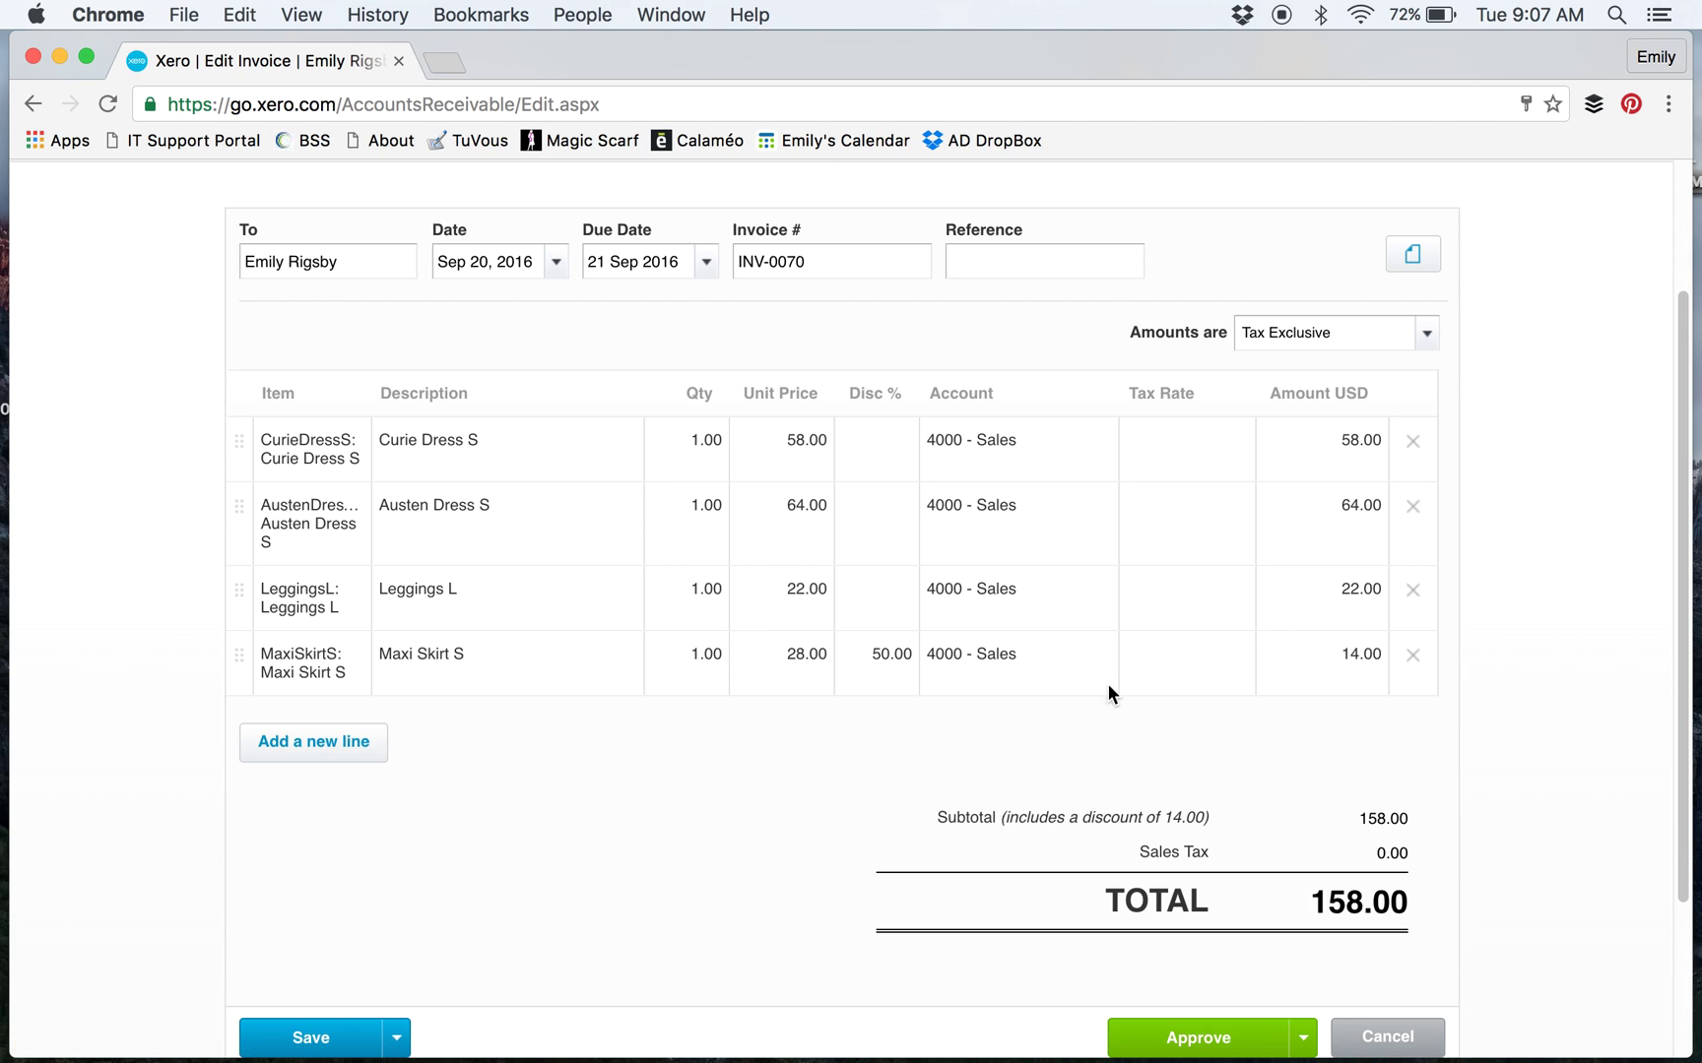
click(799, 508)
text(32)
key(Tab)
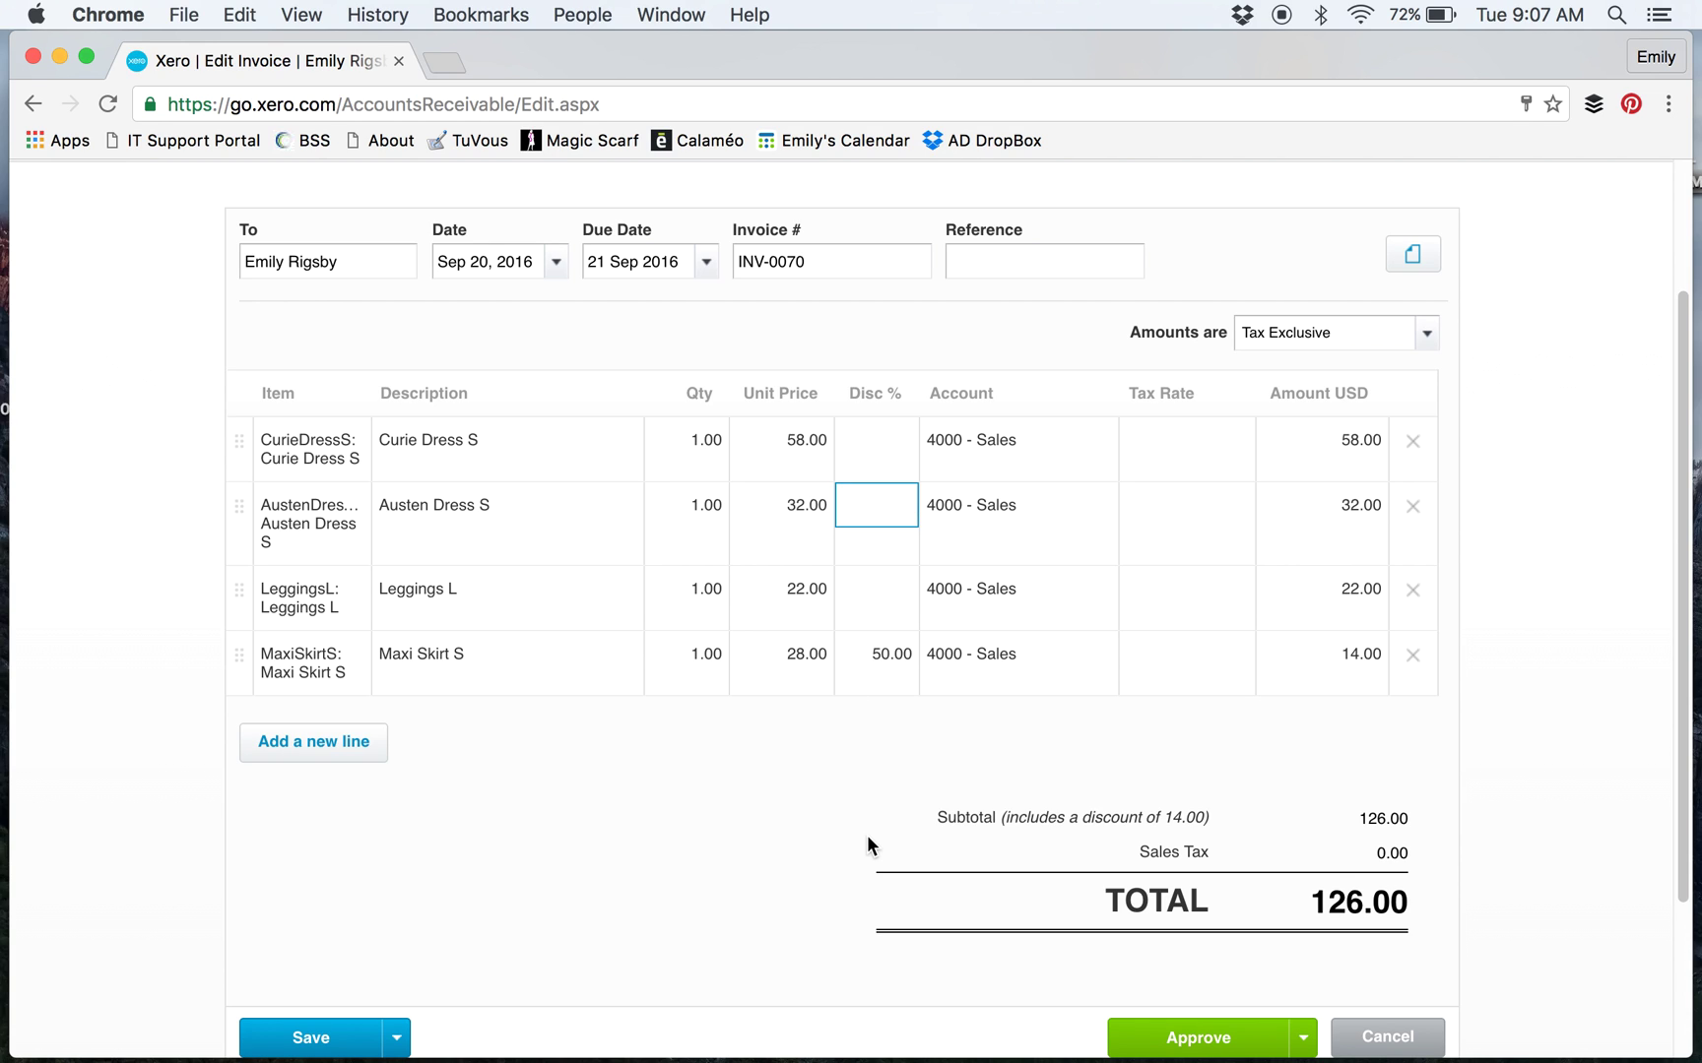
click(865, 835)
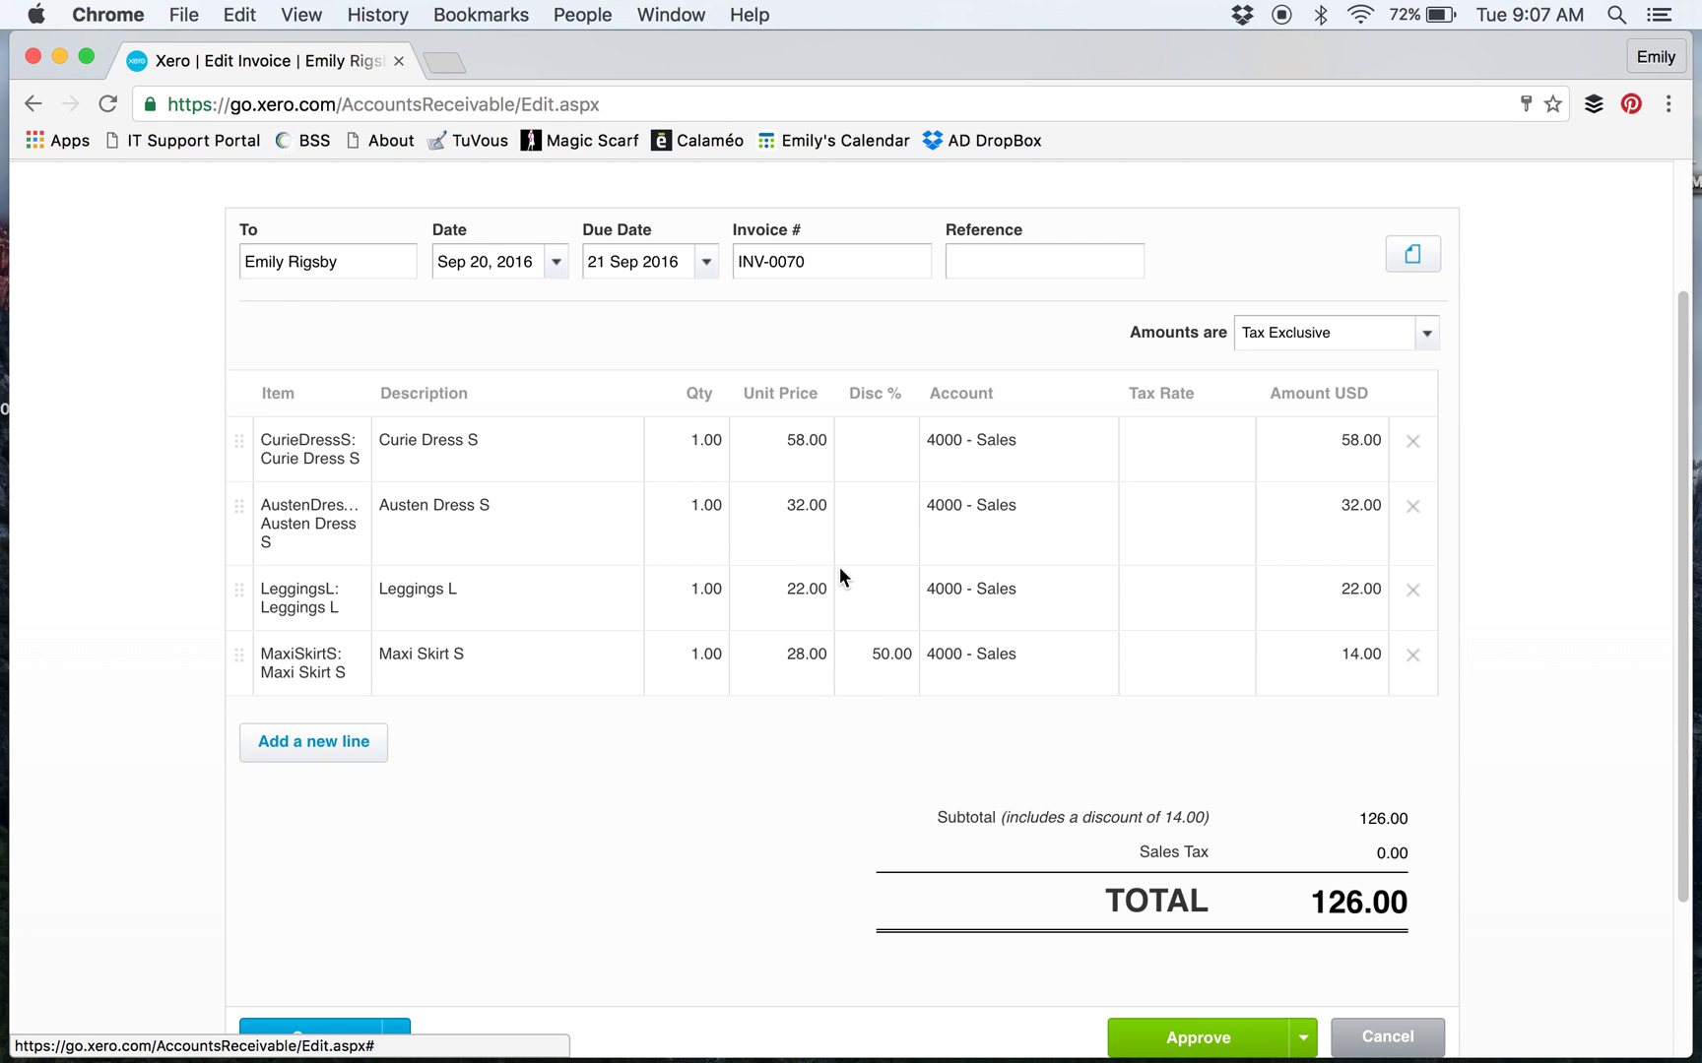
click(772, 496)
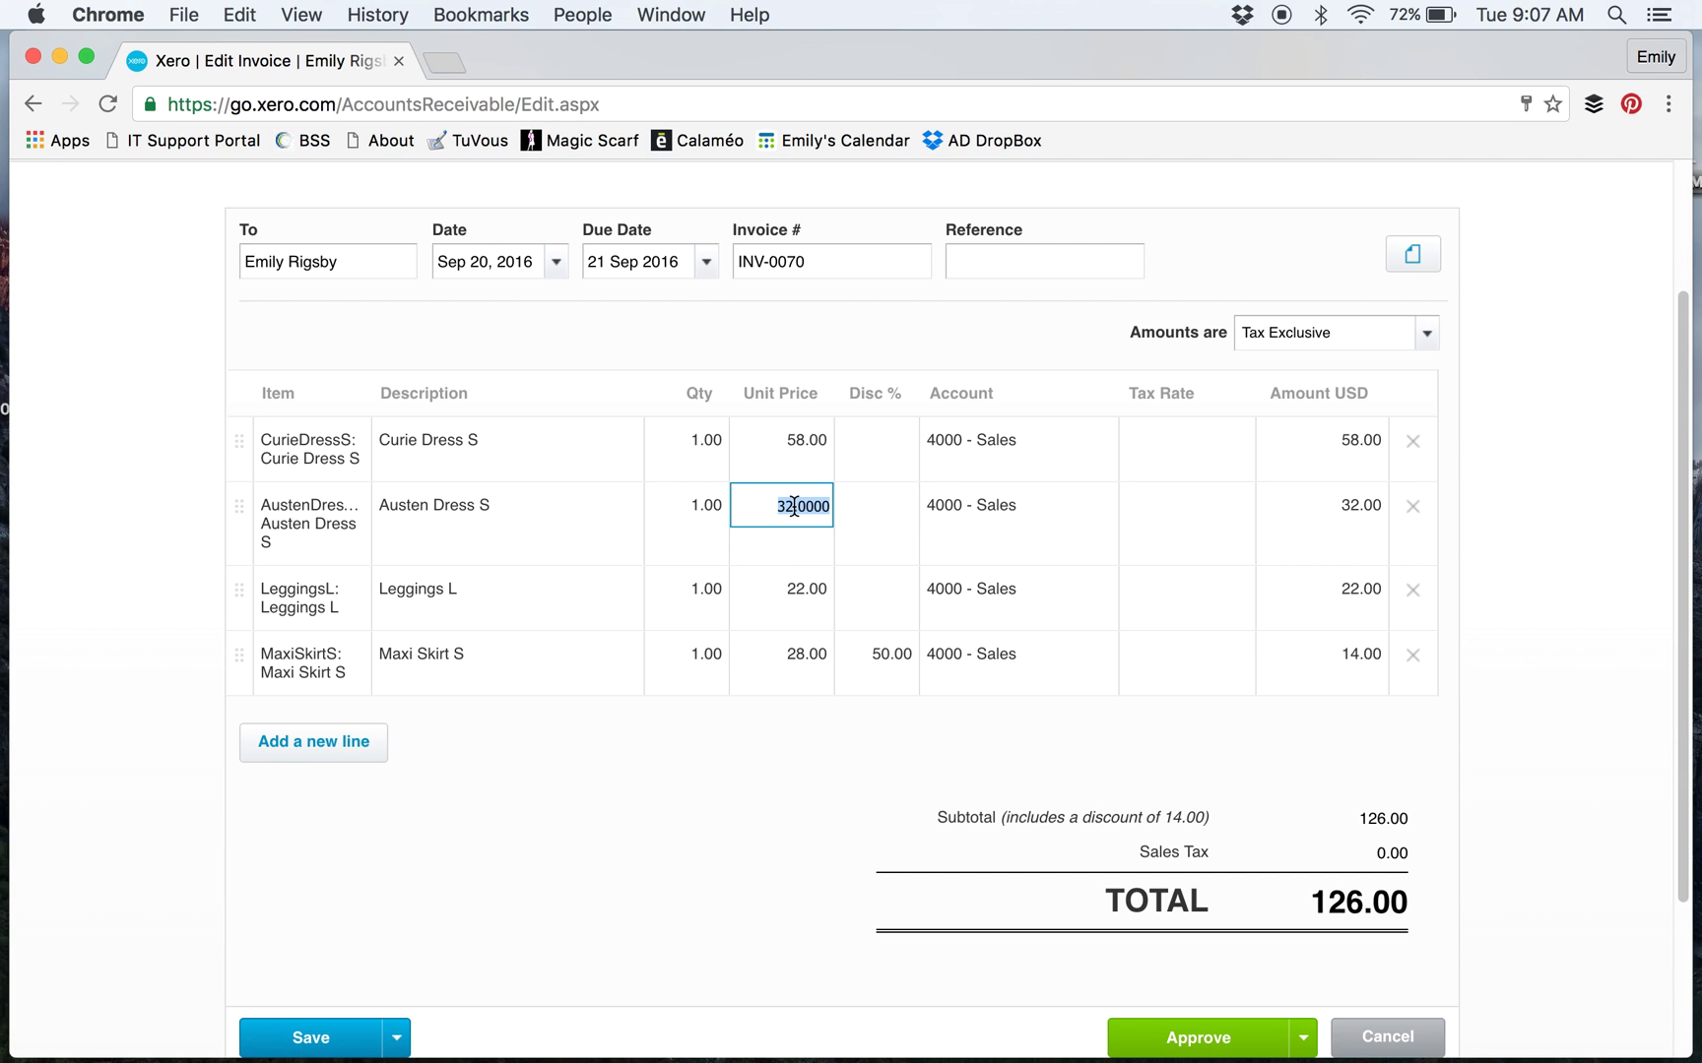
text(64)
key(Tab)
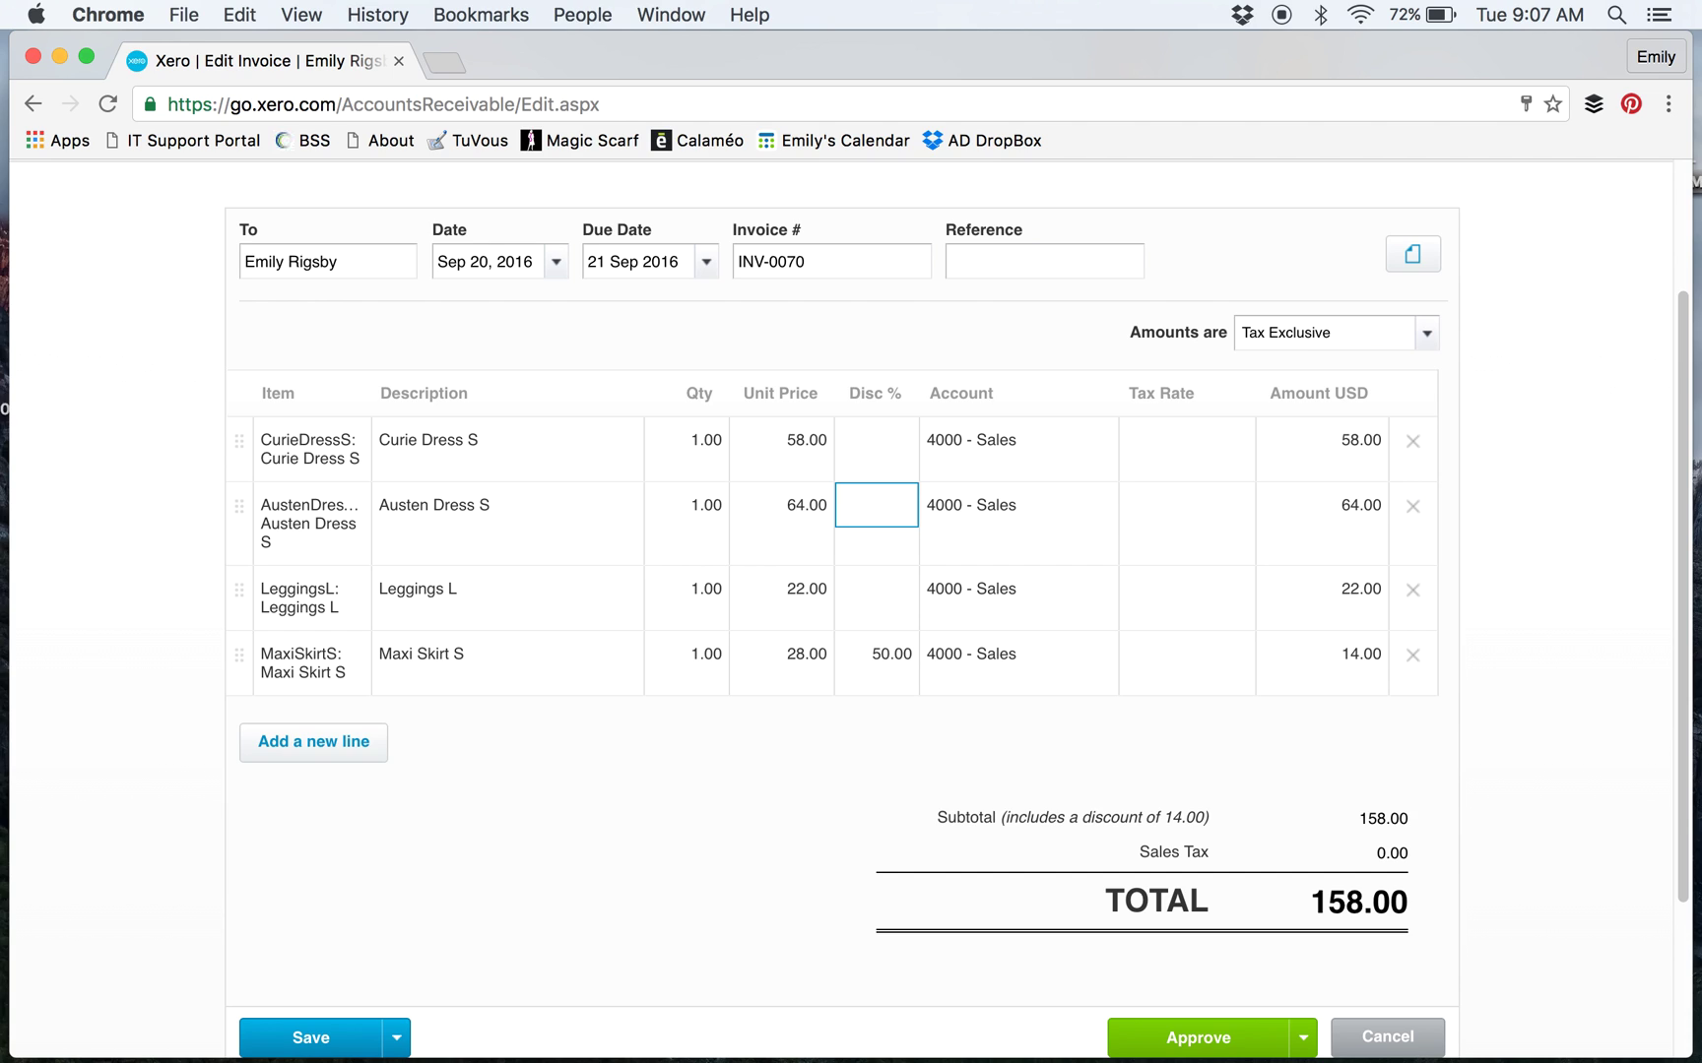
Step: Give Curie Dress S a 10% discount, typing then erasing a 100 discount on Austen Dress S
click(876, 455)
text(10)
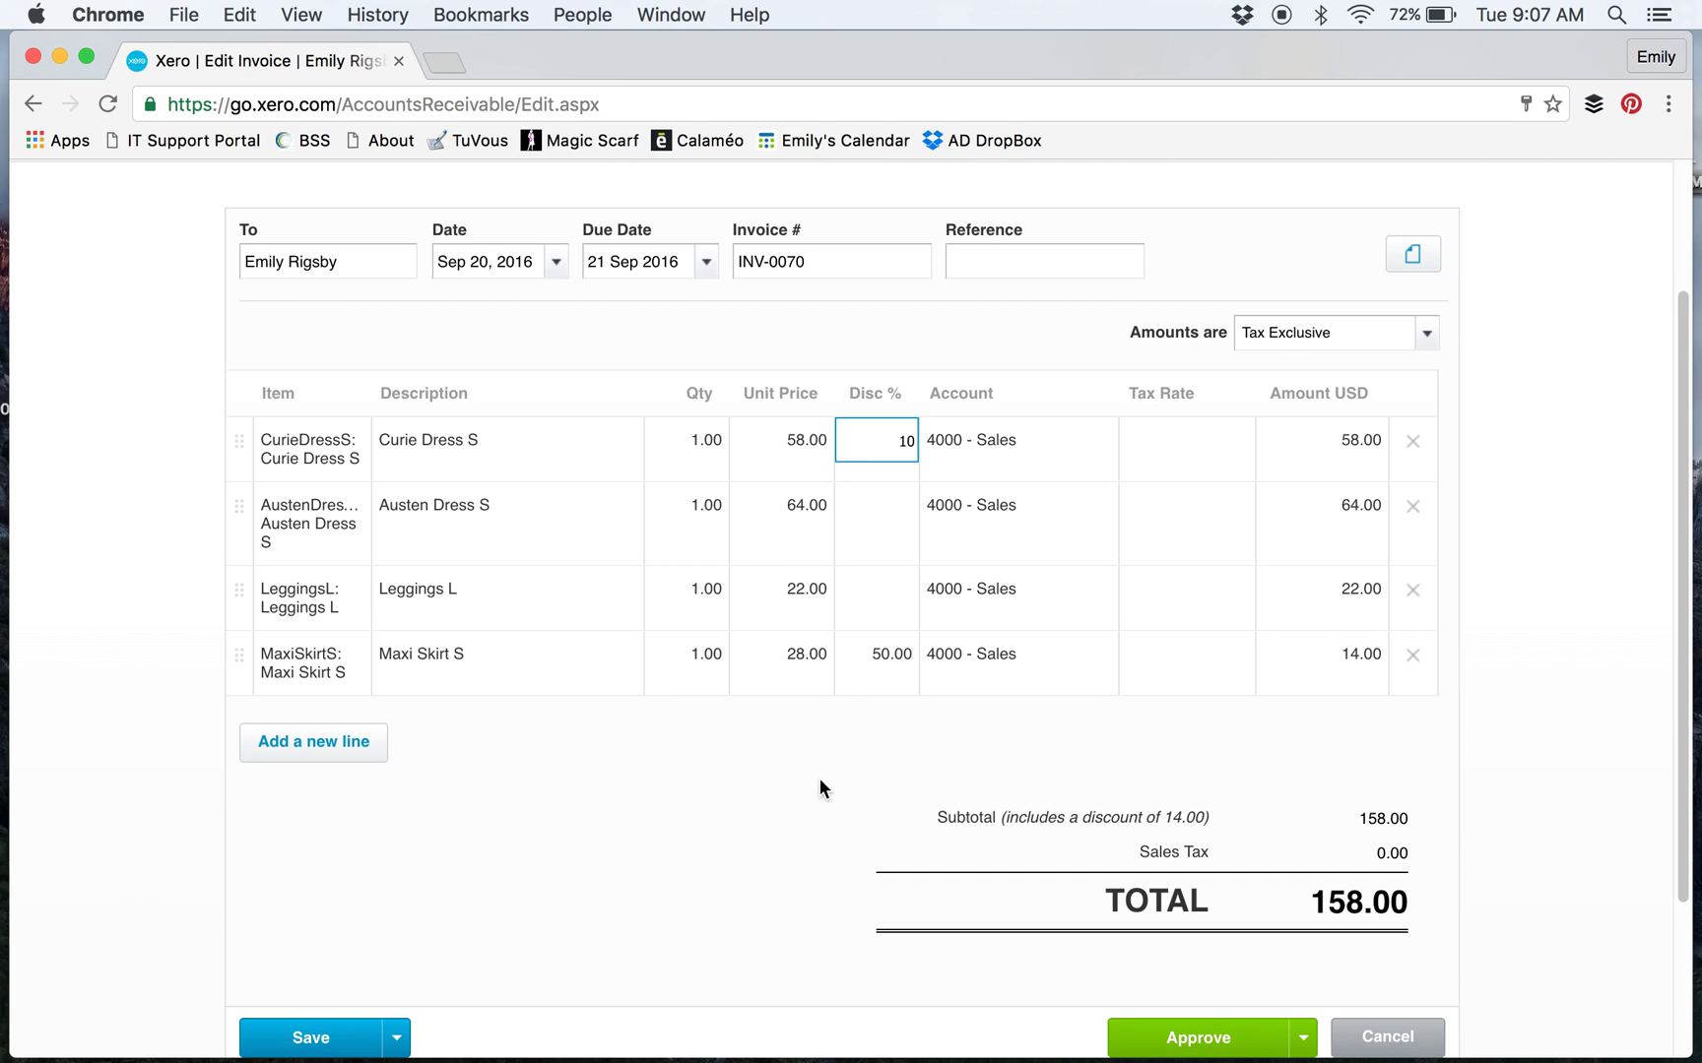
click(803, 801)
click(873, 541)
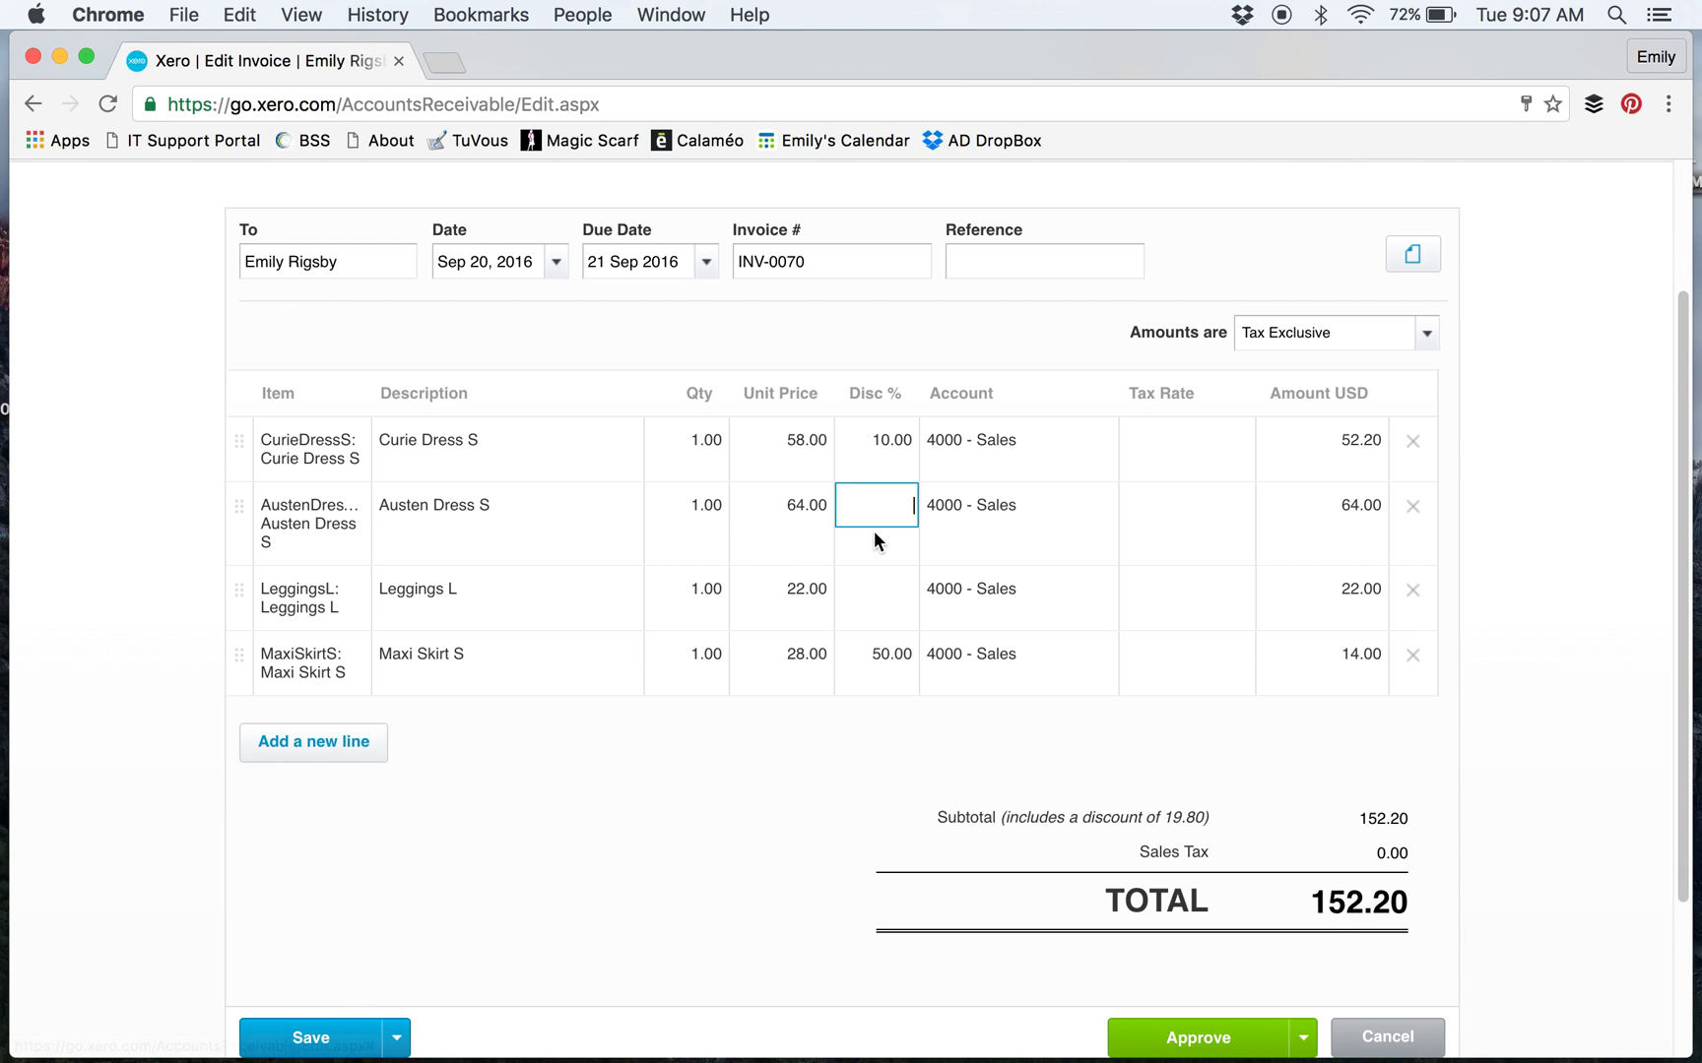
text(100)
key(BackSpace)
key(BackSpace)
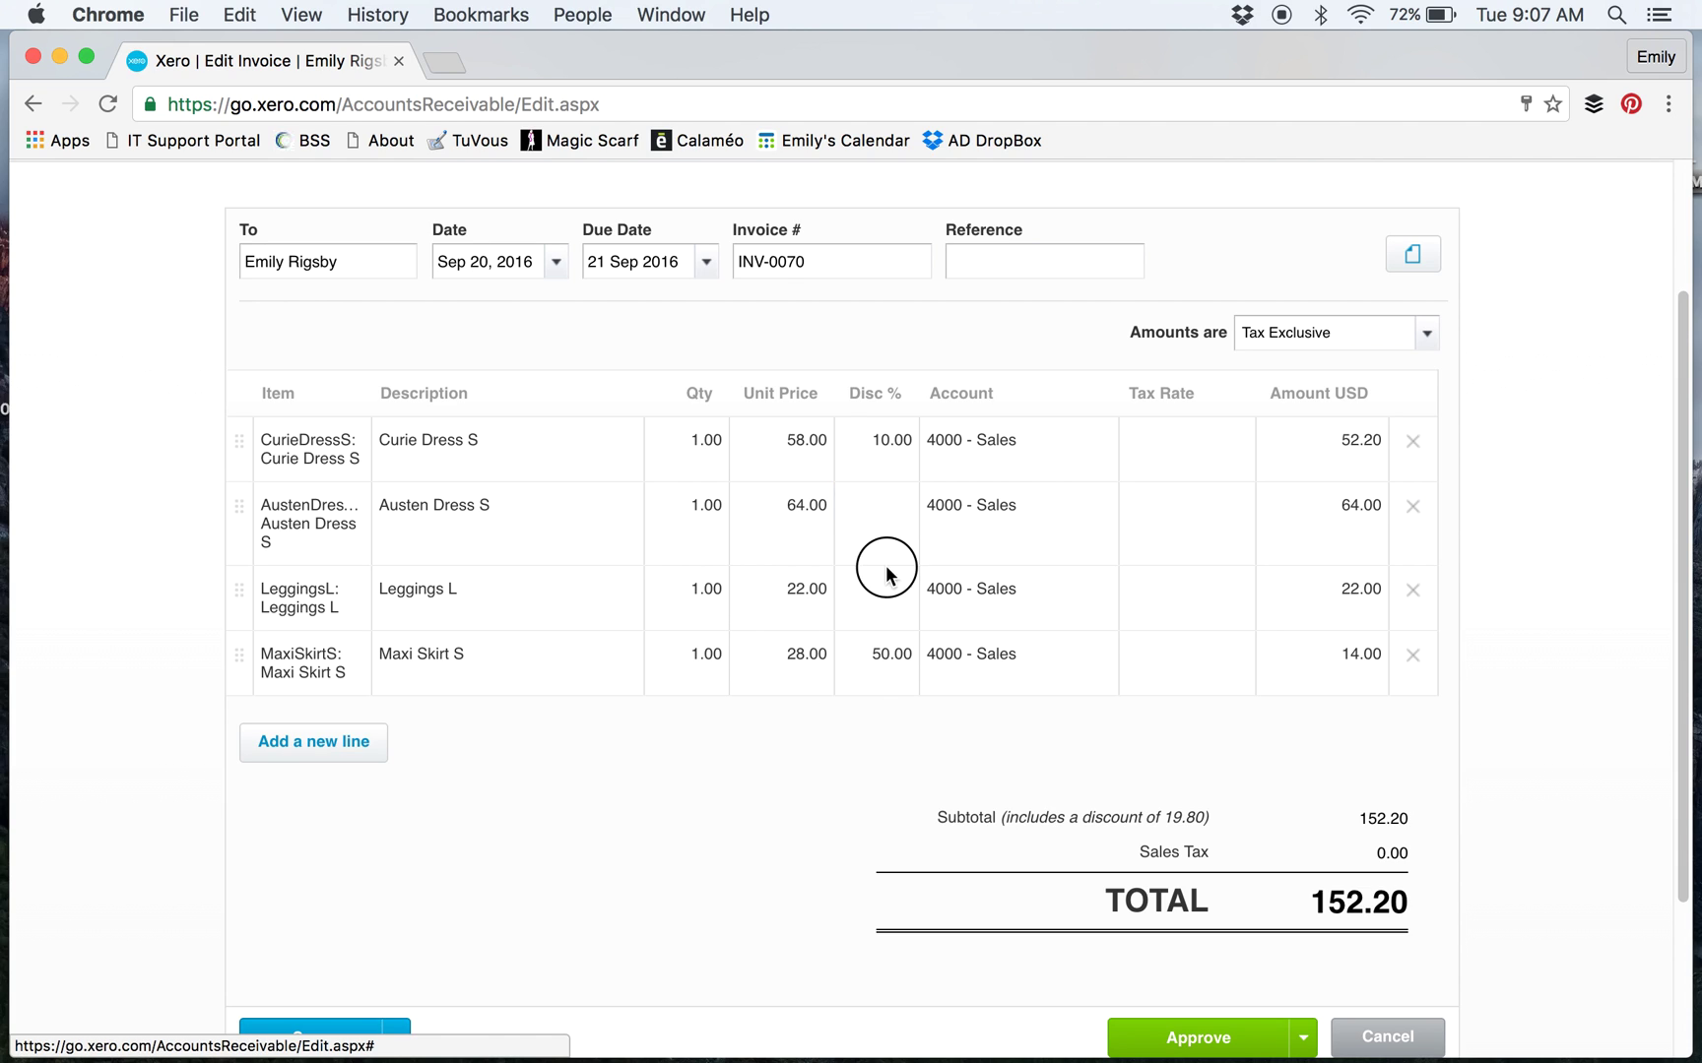
click(883, 583)
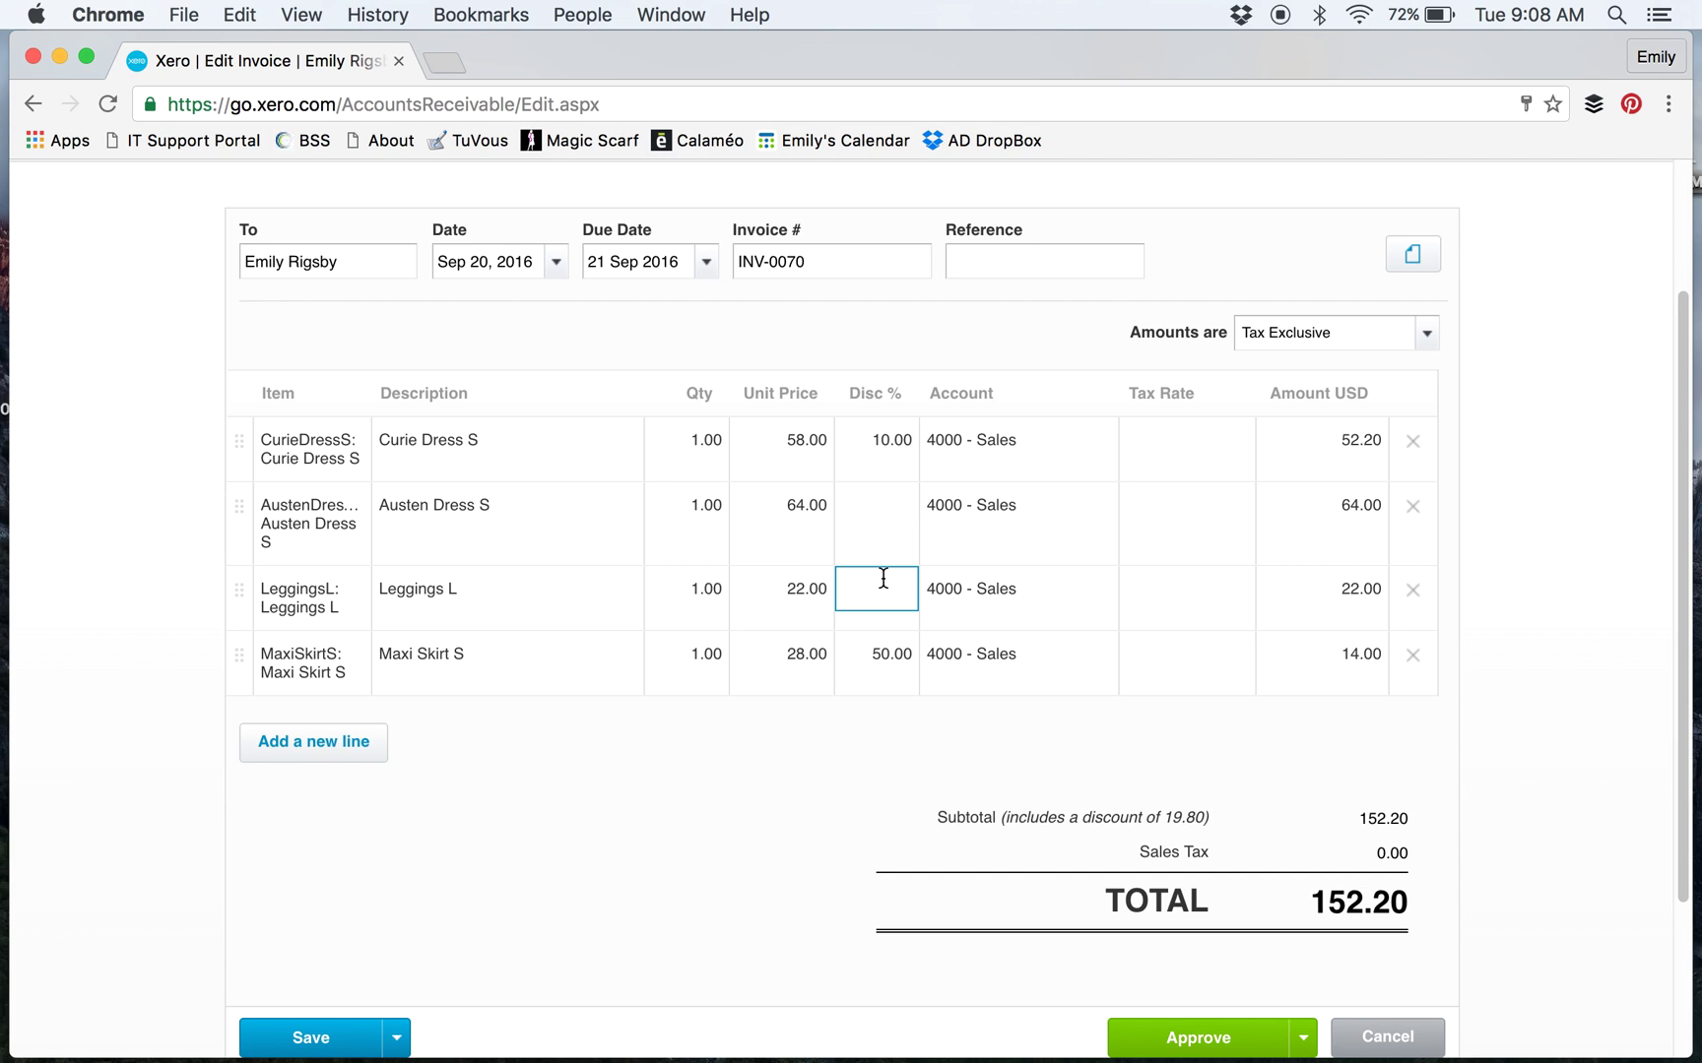
Step: Set Leggings L to a 100% discount and delete the Curie Dress S, Austen Dress S and Maxi Skirt S lines
text(100)
key(Tab)
click(1412, 441)
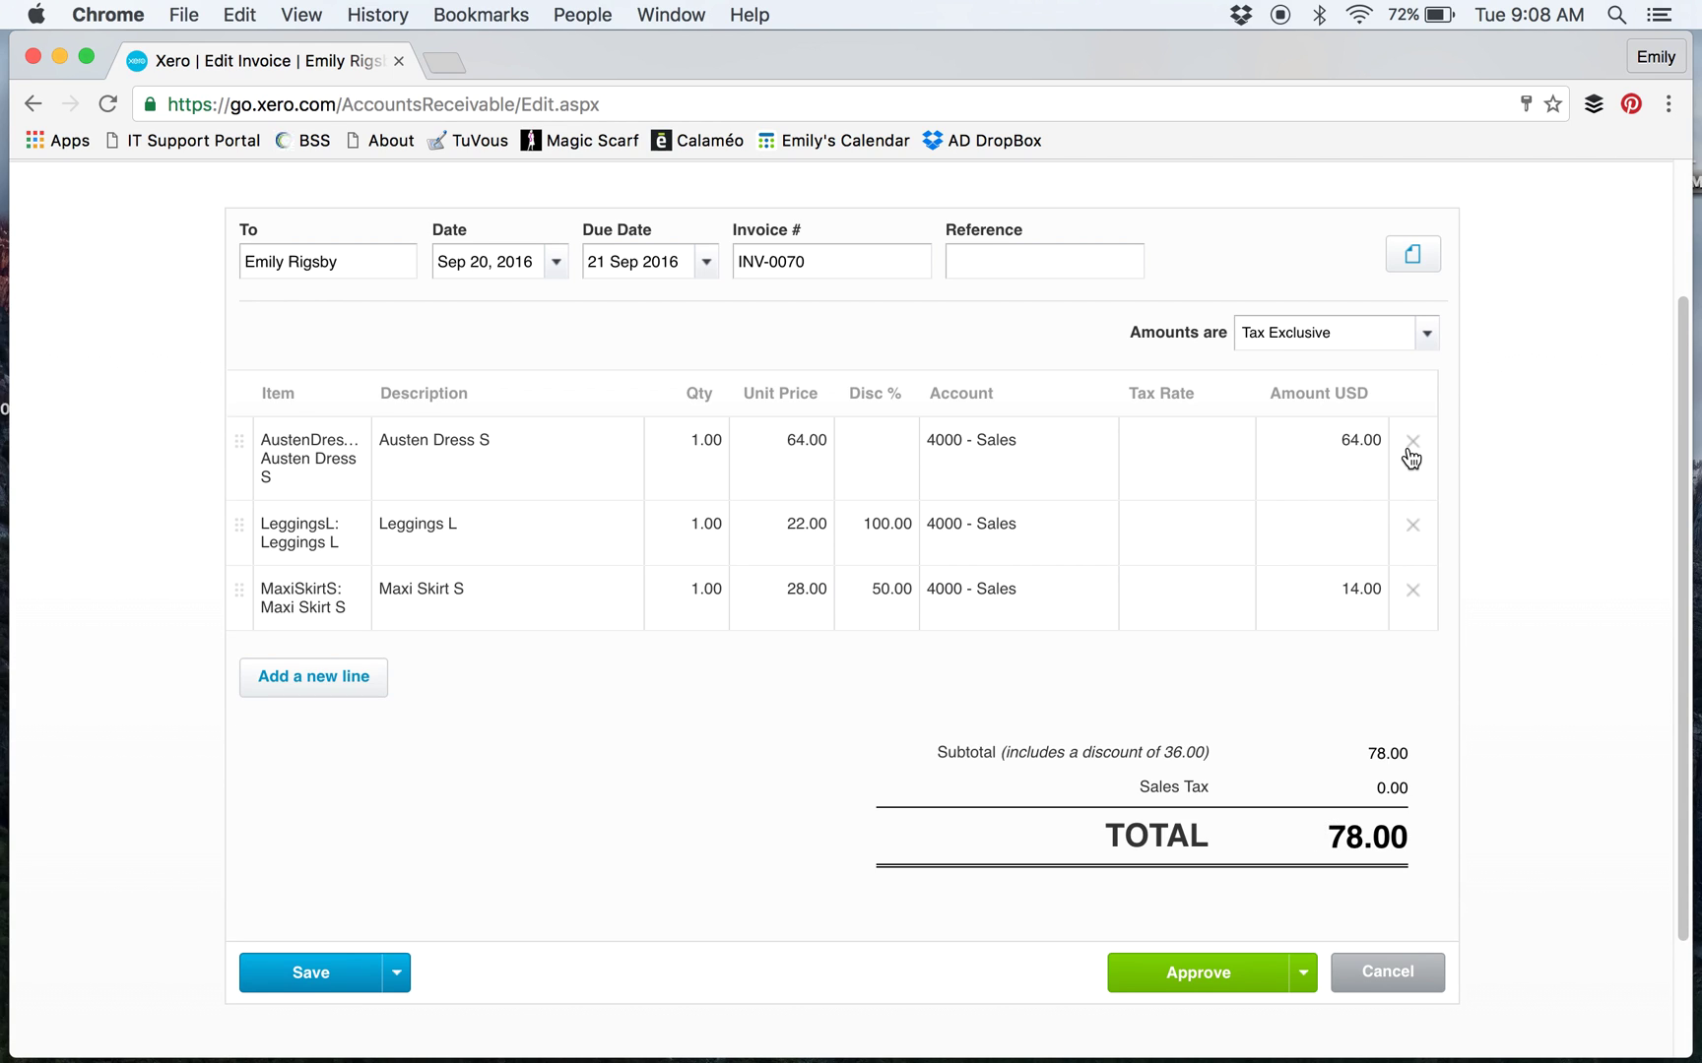
click(1412, 448)
click(1412, 506)
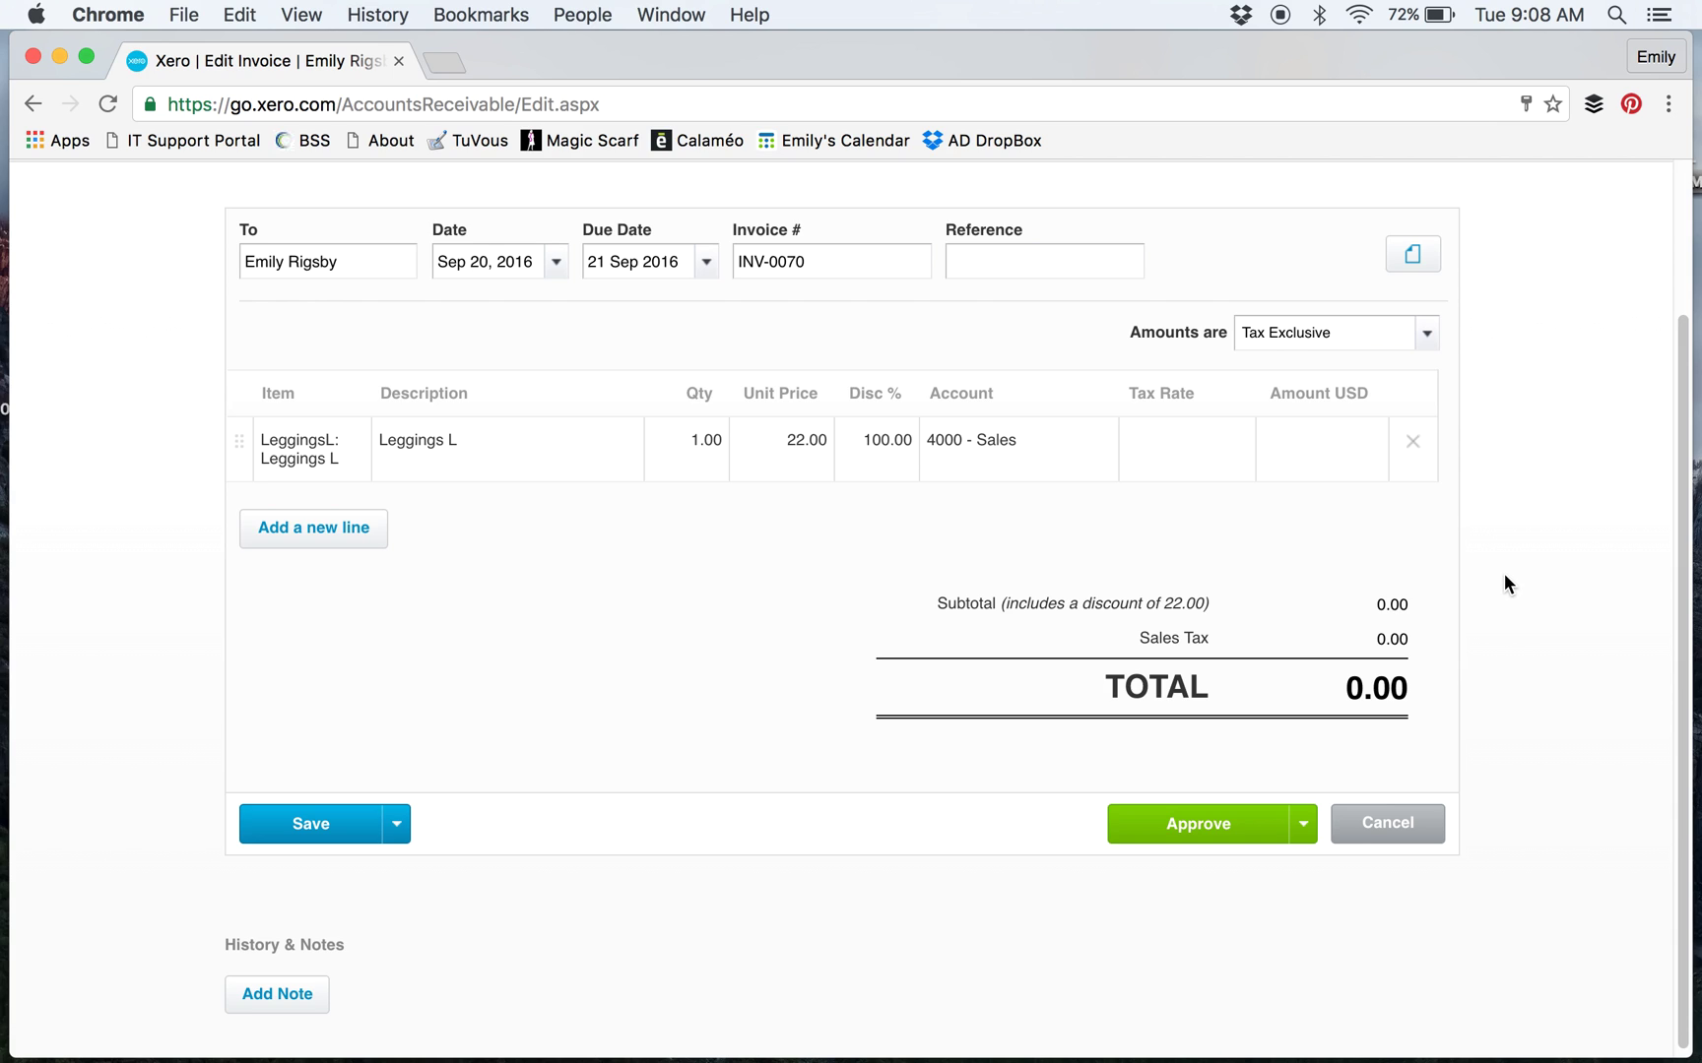